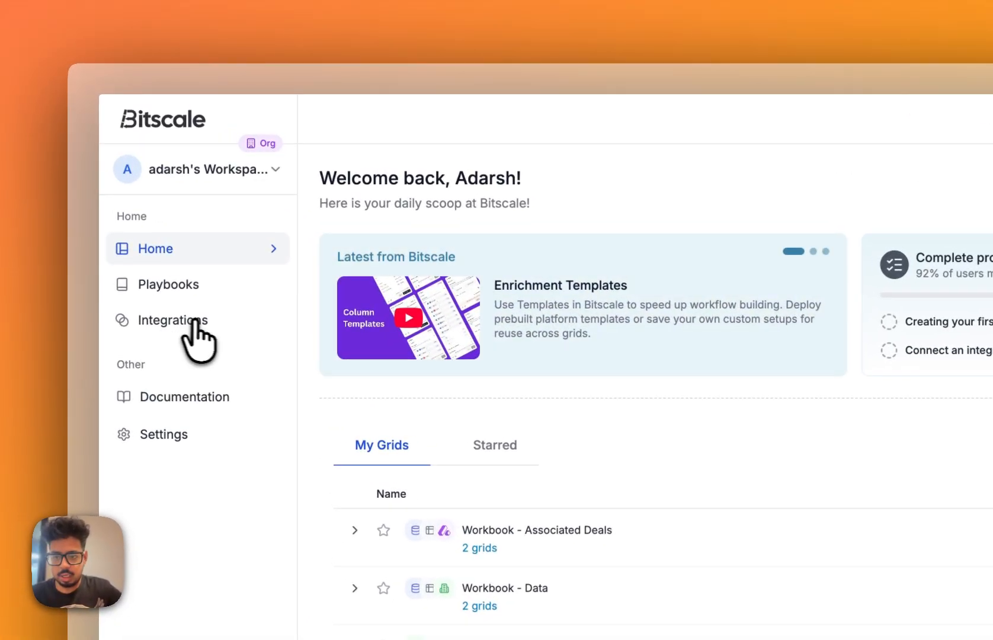
- Add a new Hubspot integration to the workspace and connect the HubSpot account
{"action": "left_click", "coordinate": [206, 321]}
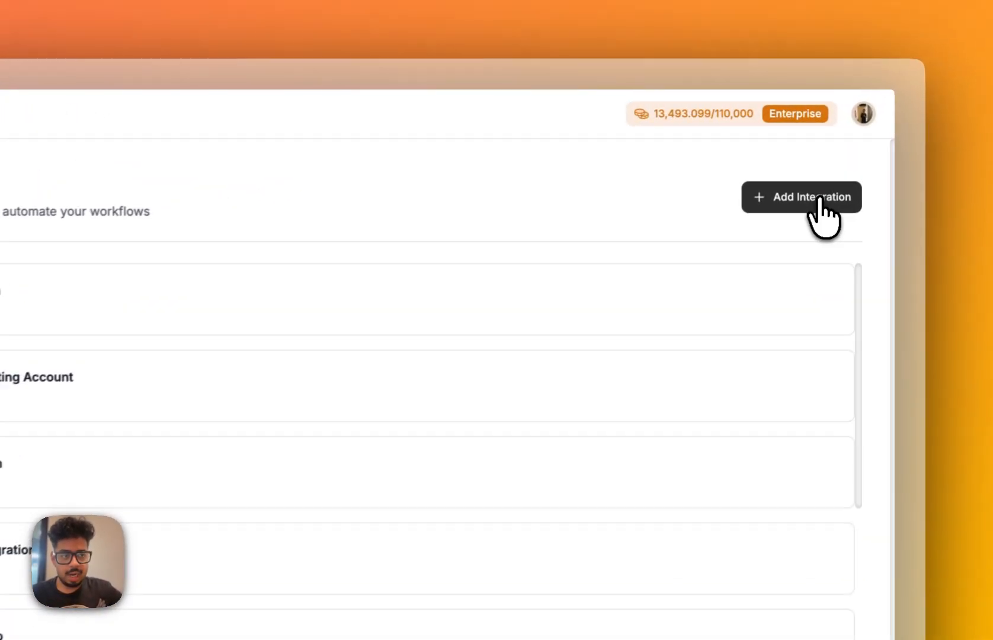
{"action": "left_click", "coordinate": [820, 205]}
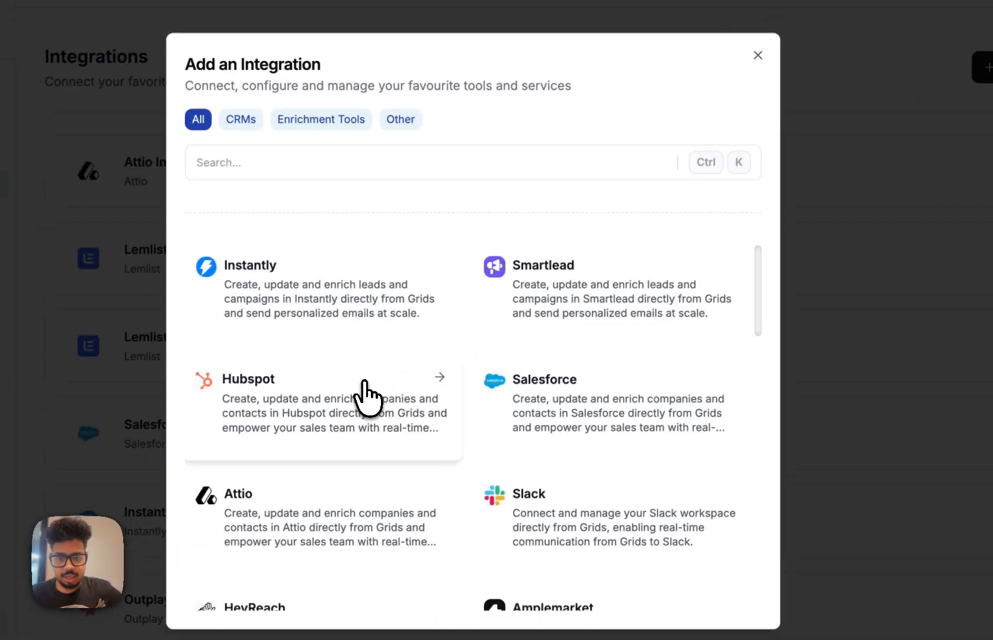
{"action": "left_click", "coordinate": [368, 399]}
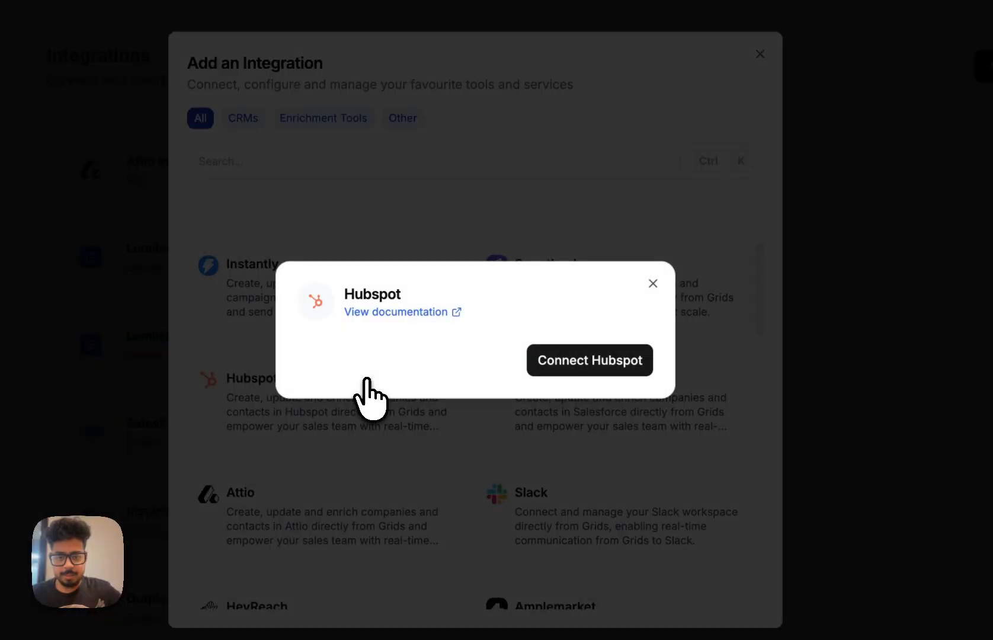
{"action": "left_click", "coordinate": [611, 362]}
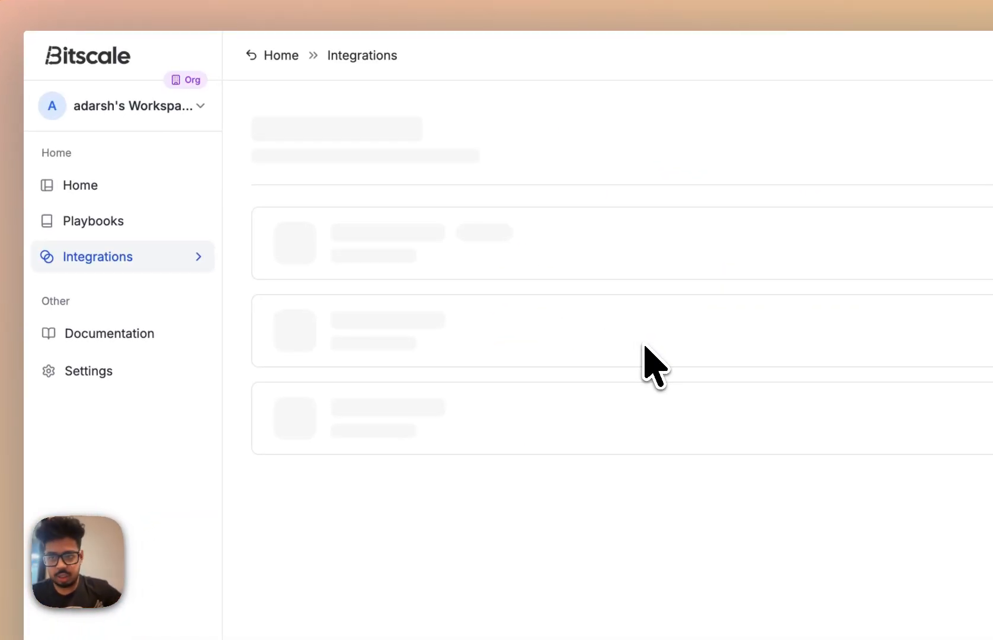
- Start a new grid that imports companies from HubSpot and choose the first connected HubSpot account as its source
{"action": "left_click", "coordinate": [137, 186]}
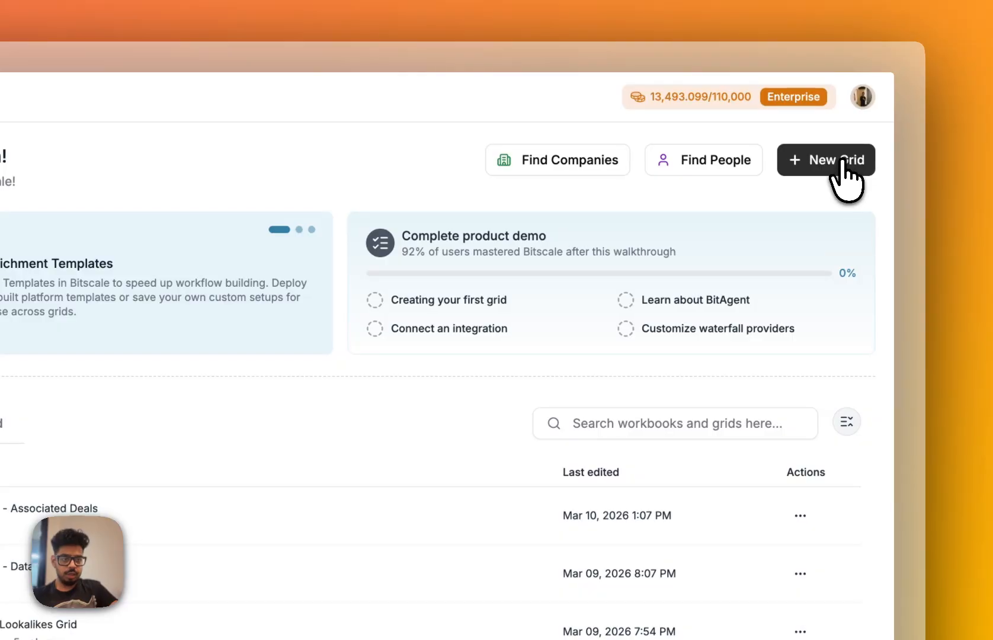
{"action": "left_click", "coordinate": [842, 165]}
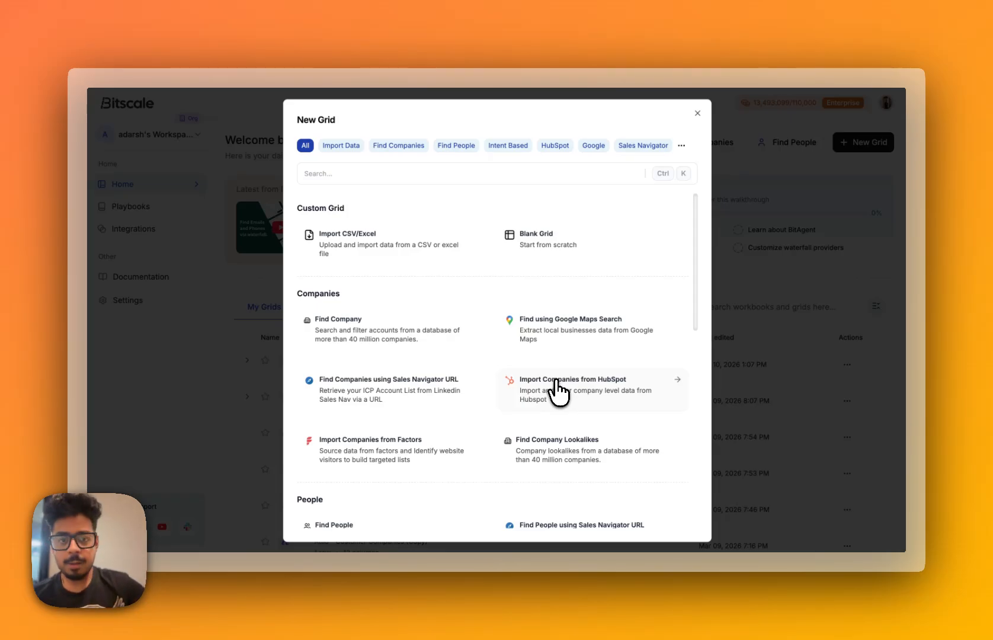
{"action": "scroll", "coordinate": [558, 391], "scroll_direction": "down", "scroll_amount": 5}
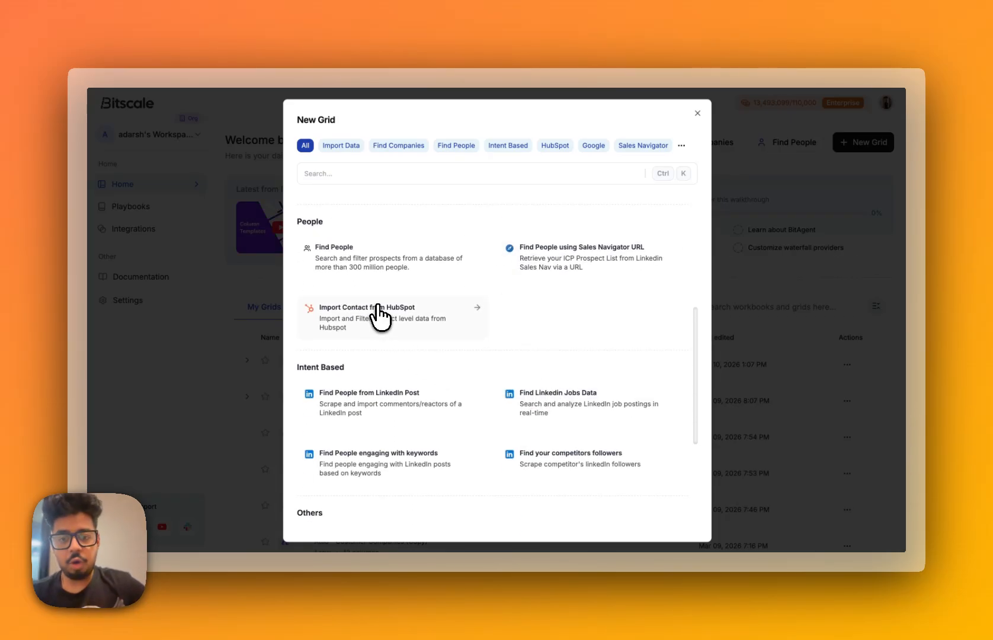
{"action": "scroll", "coordinate": [379, 314], "scroll_direction": "down", "scroll_amount": 4}
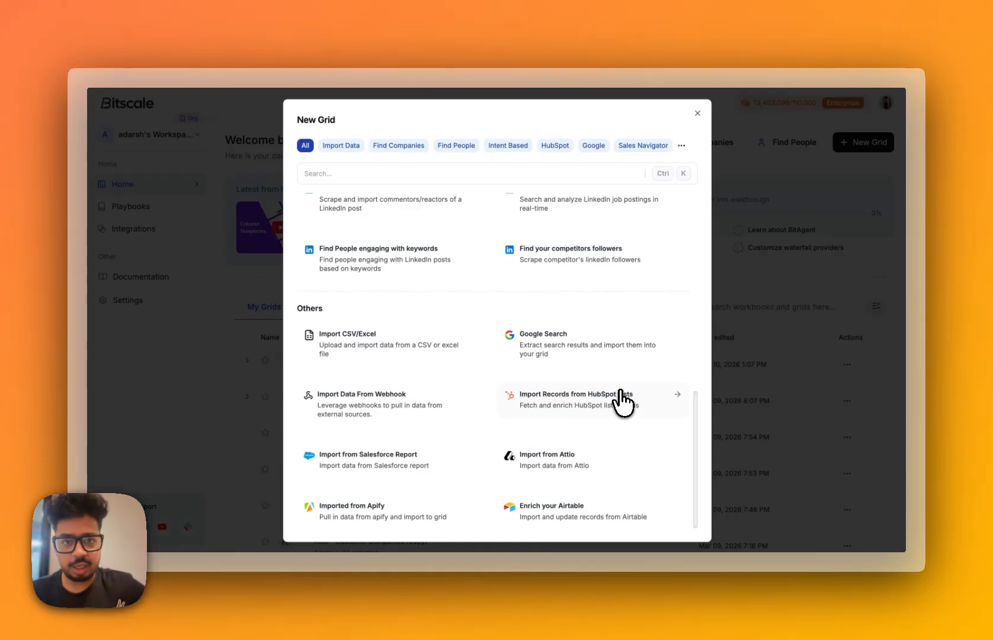
{"action": "scroll", "coordinate": [500, 303], "scroll_direction": "up", "scroll_amount": 1}
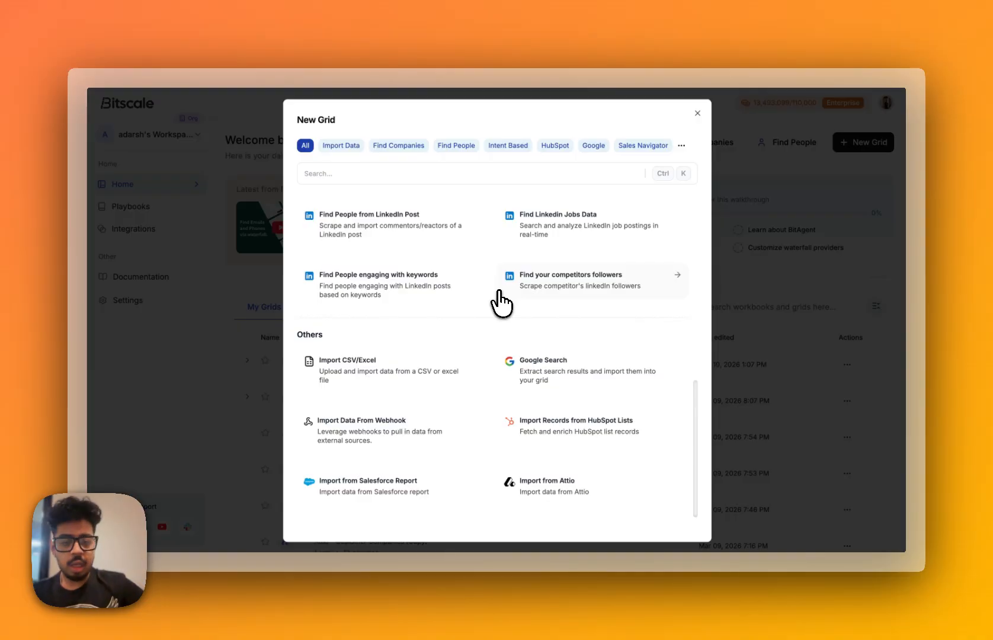
{"action": "scroll", "coordinate": [500, 303], "scroll_direction": "up", "scroll_amount": 10}
{"action": "scroll", "coordinate": [500, 303], "scroll_direction": "down", "scroll_amount": 3}
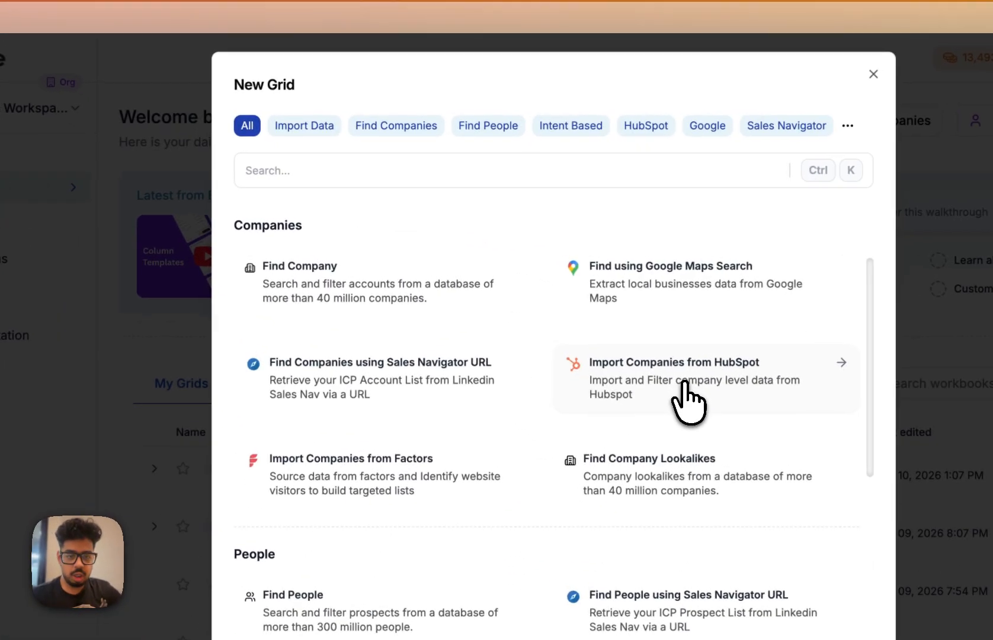
{"action": "left_click", "coordinate": [639, 355]}
{"action": "left_click", "coordinate": [304, 204]}
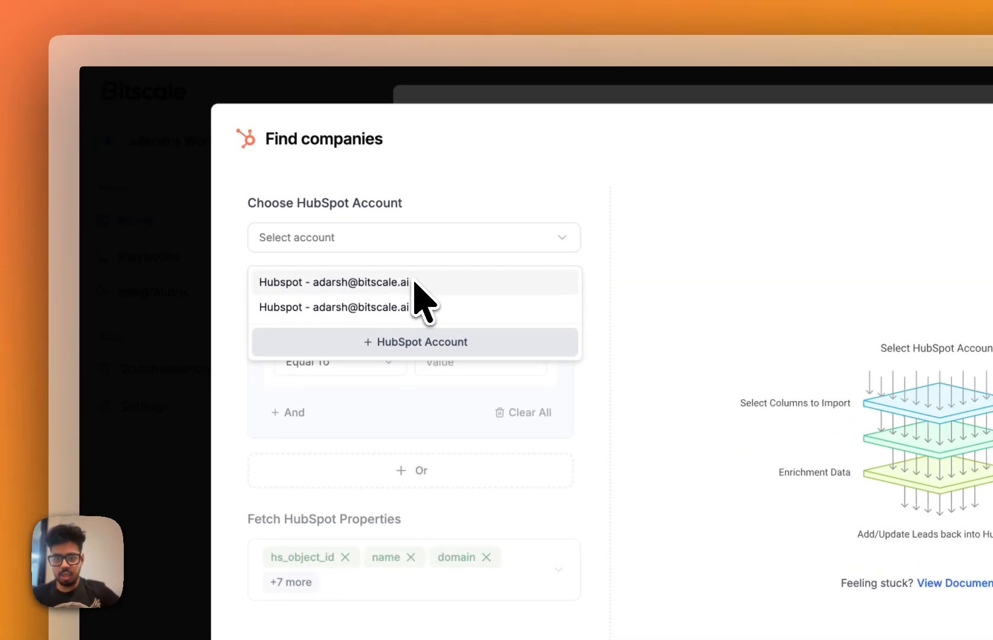
{"action": "left_click", "coordinate": [414, 282]}
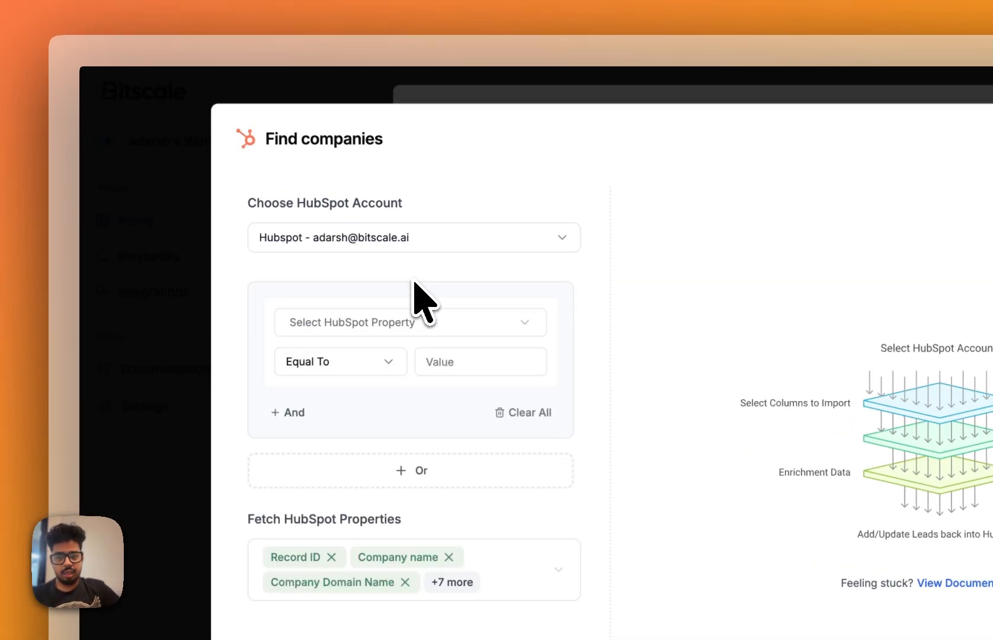
- Filter the HubSpot companies with the condition Website URL Is Not Empty
{"action": "left_click", "coordinate": [441, 320]}
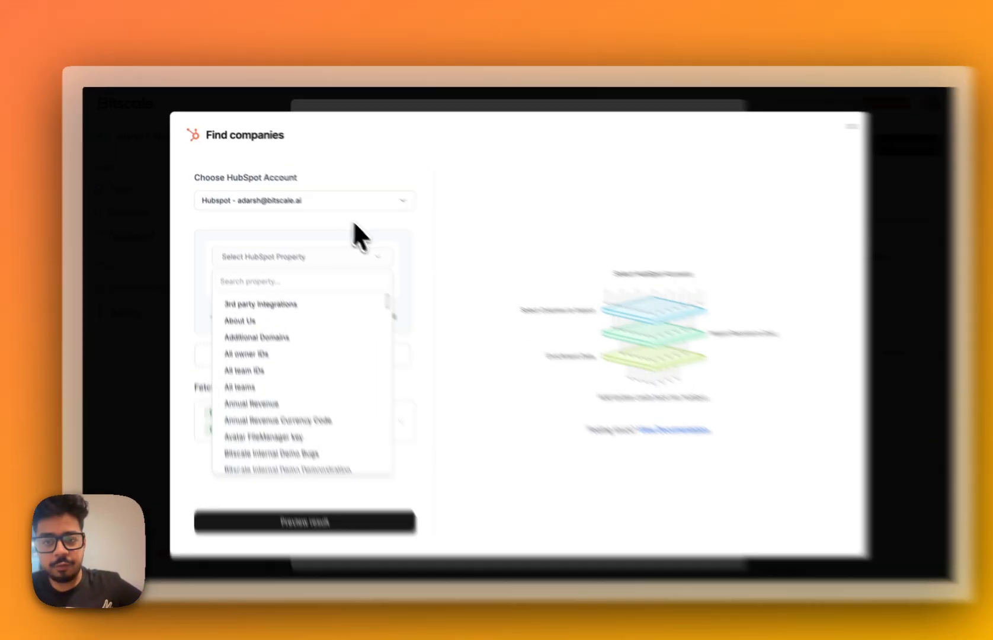
{"action": "left_click", "coordinate": [350, 222]}
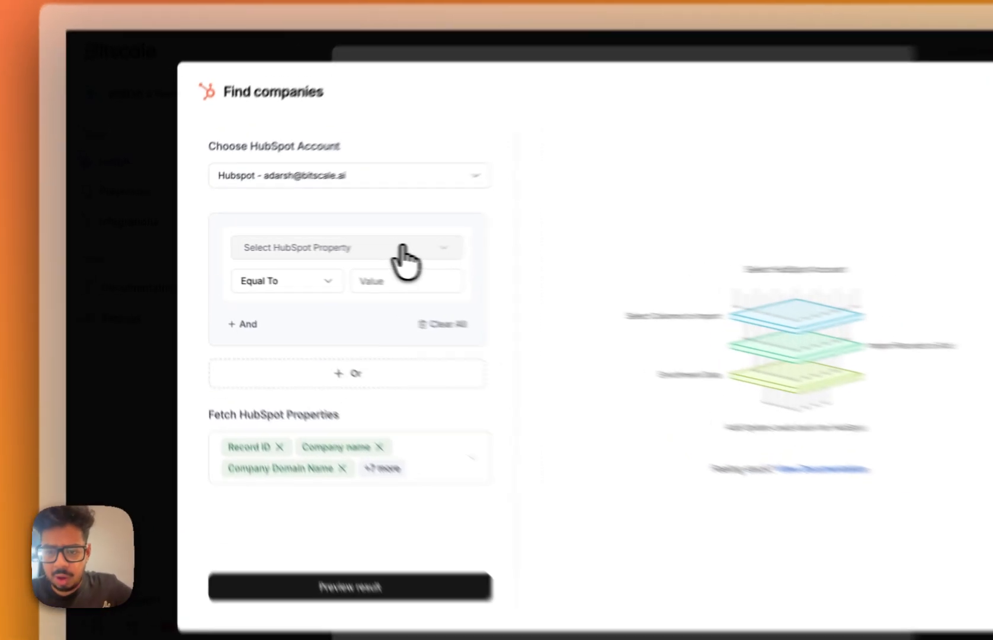
{"action": "left_click", "coordinate": [332, 246]}
{"action": "scroll", "coordinate": [435, 394], "scroll_direction": "down", "scroll_amount": 10}
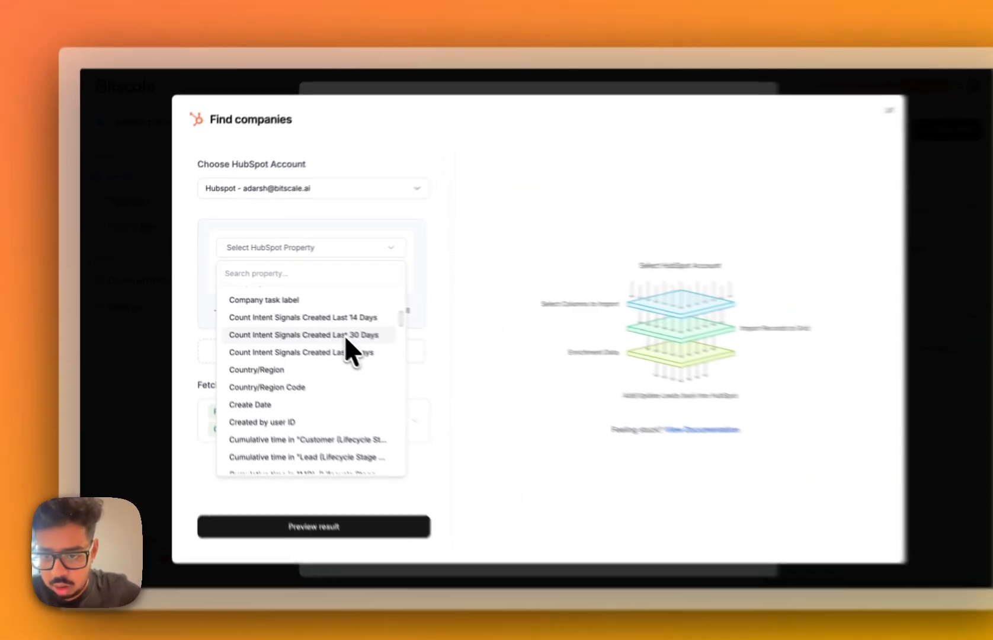
{"action": "scroll", "coordinate": [432, 379], "scroll_direction": "down", "scroll_amount": 3}
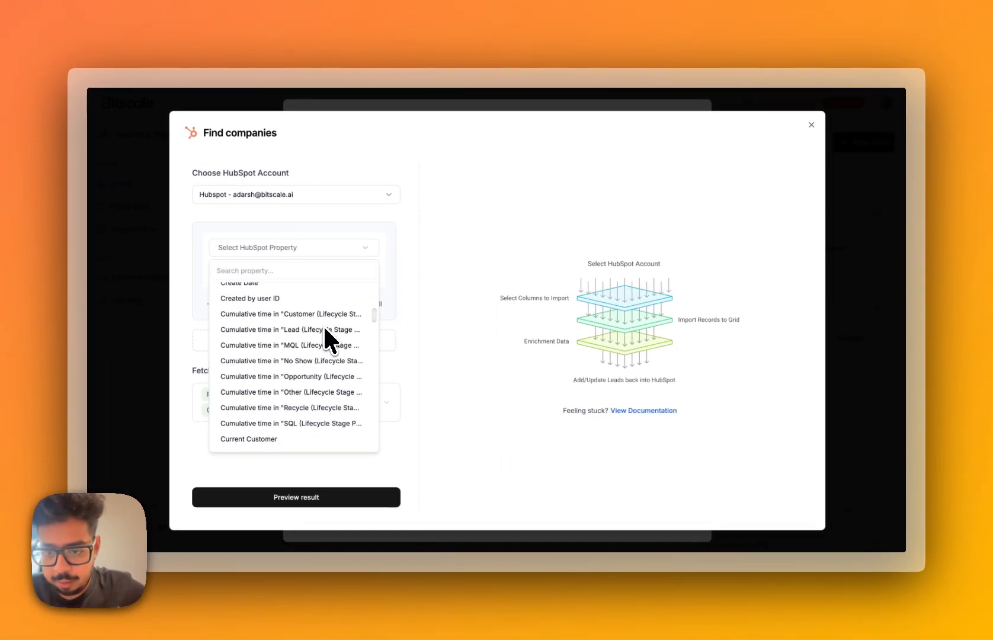
{"action": "scroll", "coordinate": [433, 379], "scroll_direction": "down", "scroll_amount": 1}
{"action": "scroll", "coordinate": [325, 328], "scroll_direction": "down", "scroll_amount": 15}
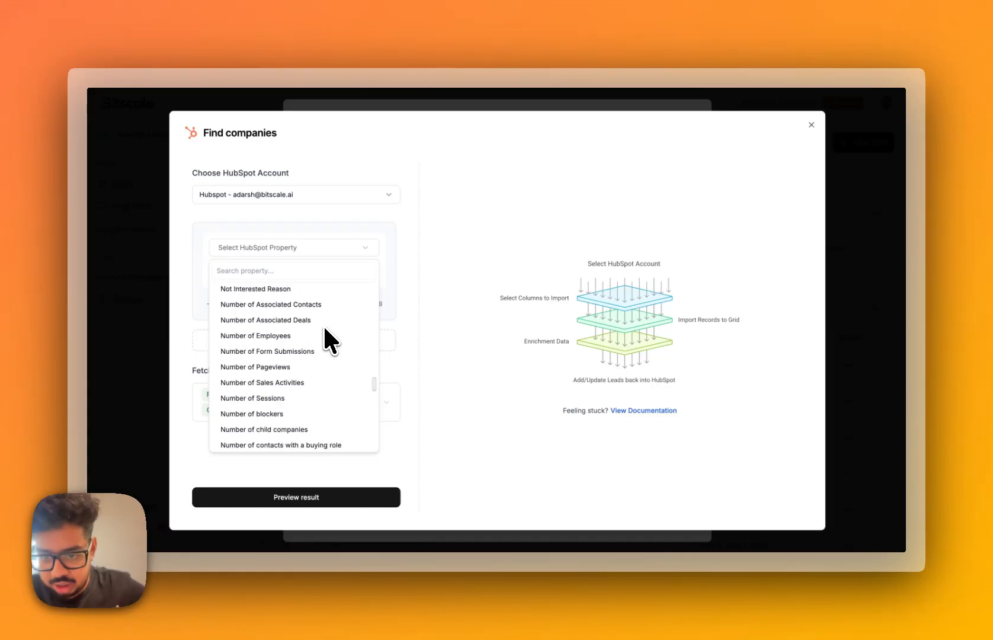
{"action": "scroll", "coordinate": [324, 329], "scroll_direction": "down", "scroll_amount": 20}
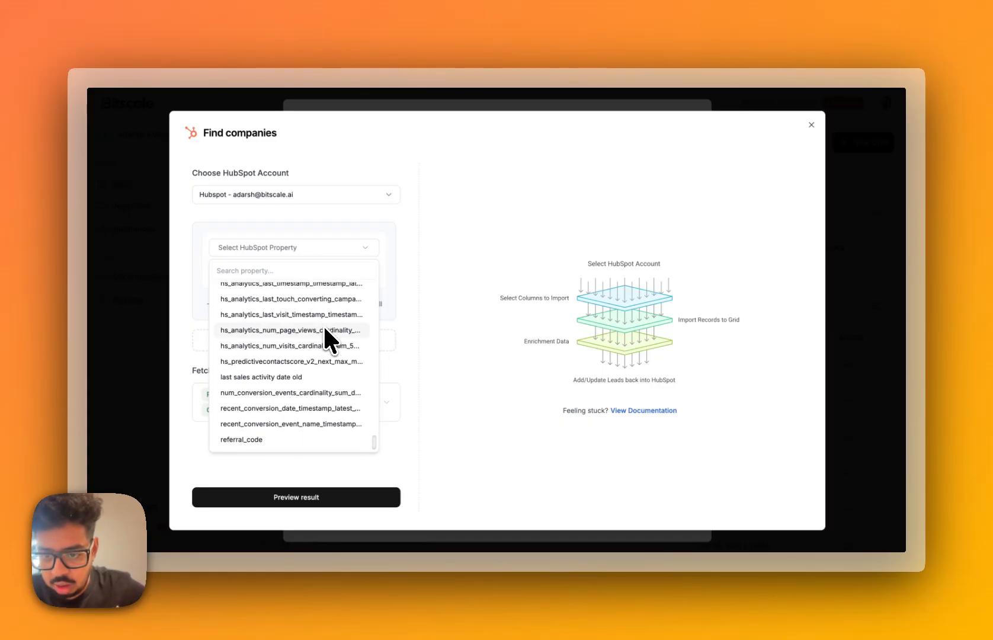
{"action": "scroll", "coordinate": [324, 329], "scroll_direction": "up", "scroll_amount": 6}
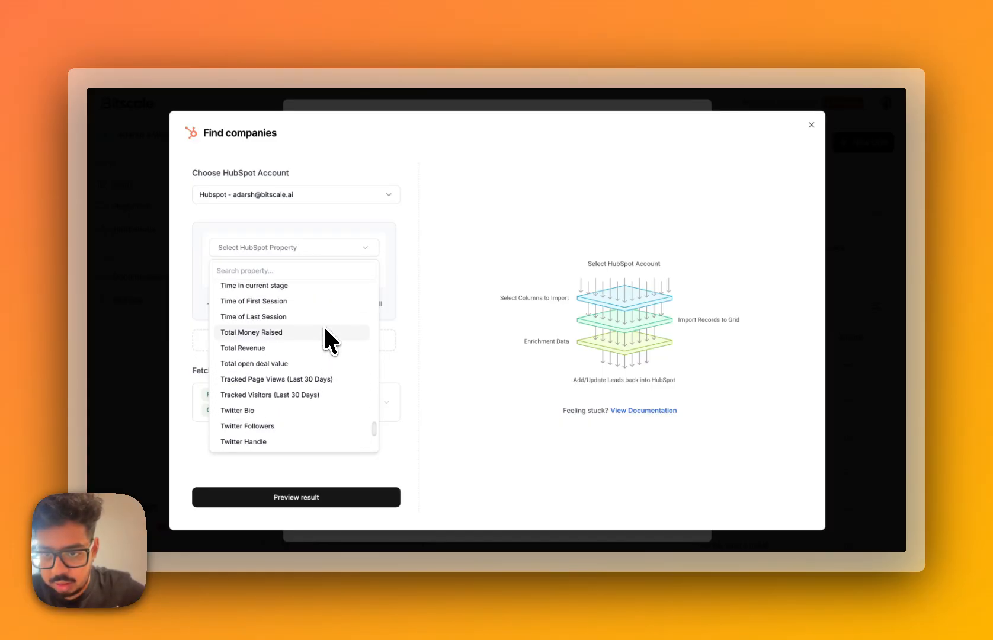
{"action": "scroll", "coordinate": [324, 329], "scroll_direction": "down", "scroll_amount": 6}
{"action": "scroll", "coordinate": [323, 324], "scroll_direction": "down", "scroll_amount": 3}
{"action": "left_click", "coordinate": [299, 384]}
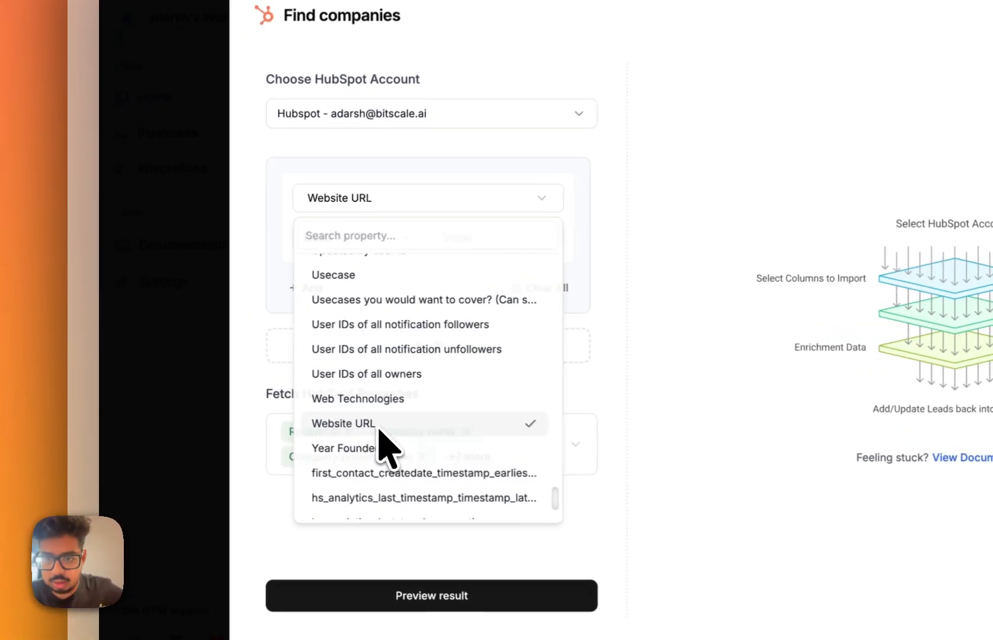
{"action": "left_click", "coordinate": [386, 235]}
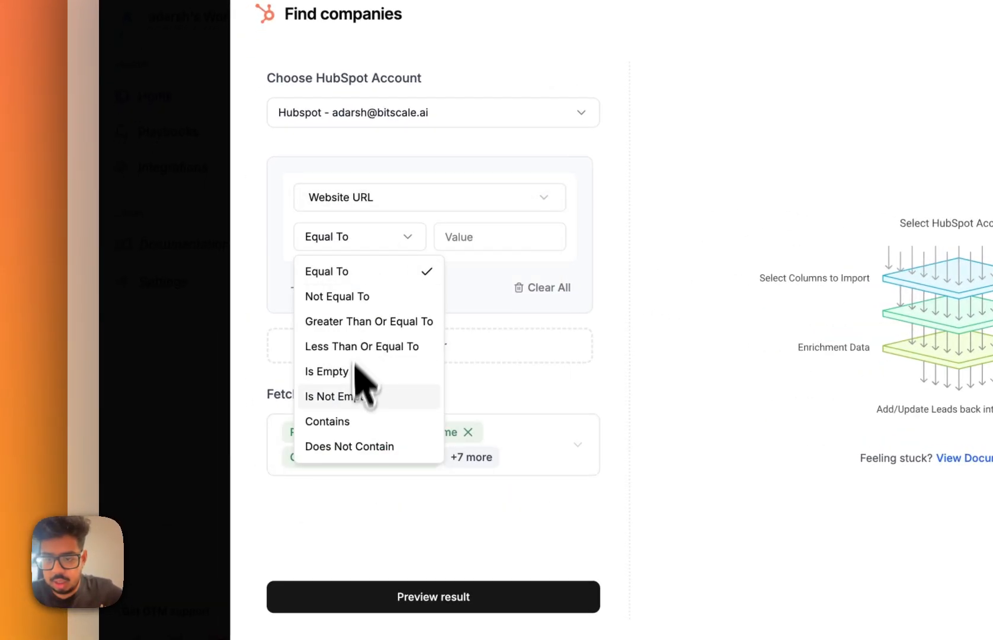
{"action": "left_click", "coordinate": [365, 398]}
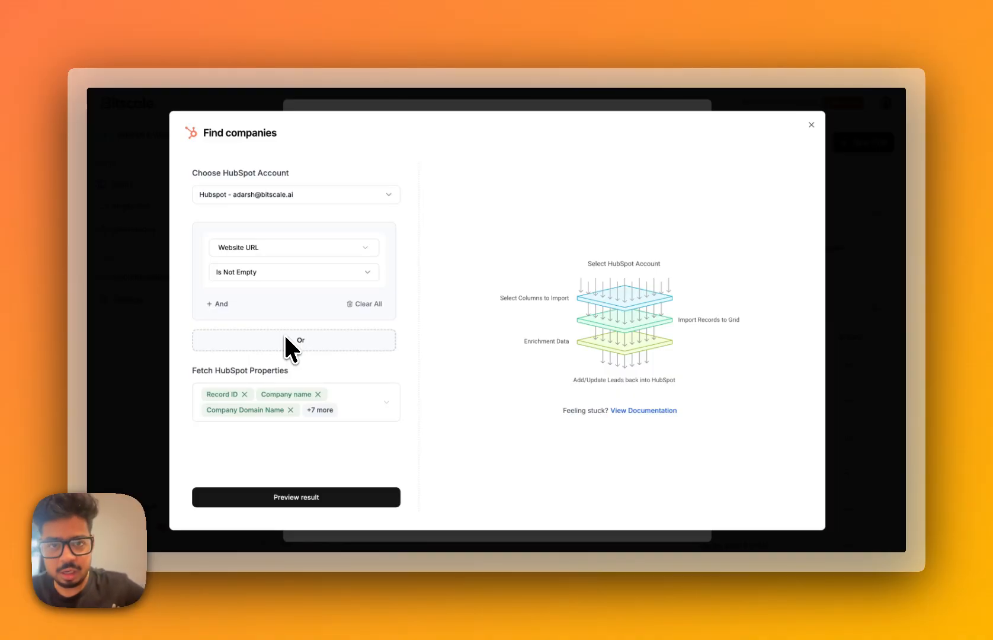
{"action": "left_click", "coordinate": [365, 401]}
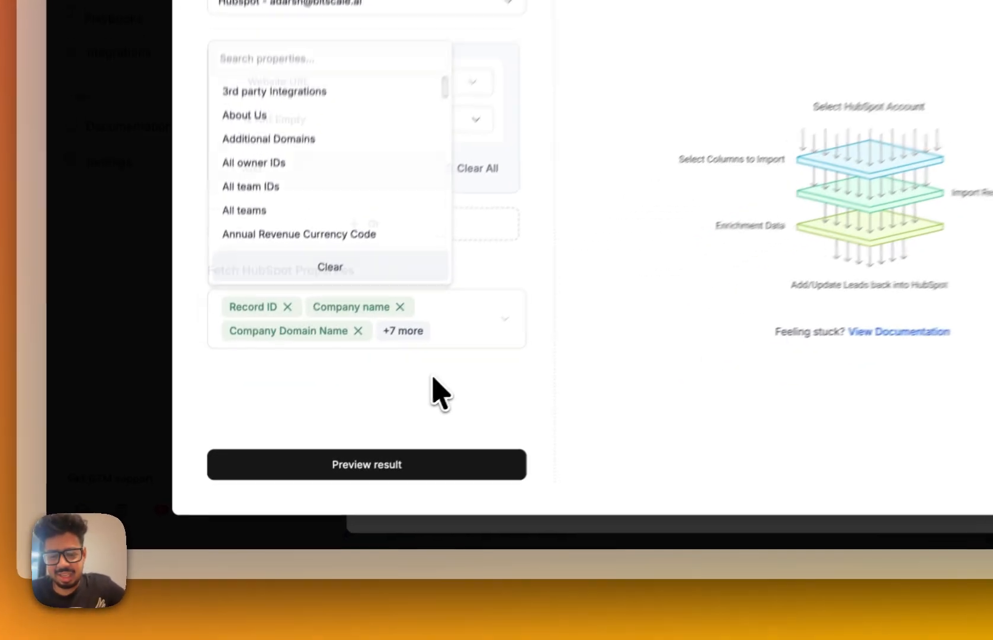
{"action": "left_click", "coordinate": [339, 440]}
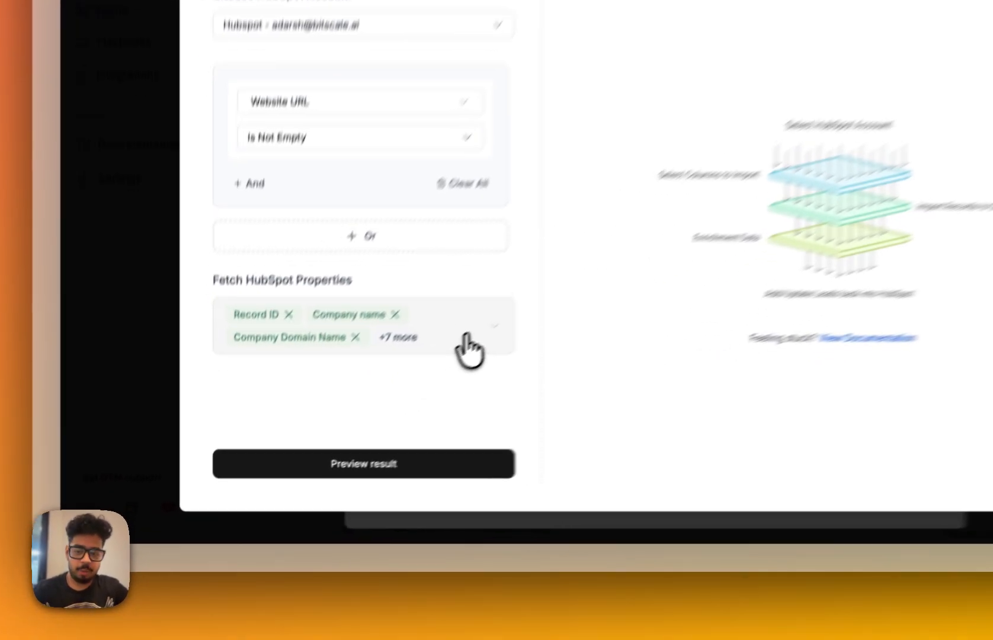
{"action": "left_click", "coordinate": [362, 408]}
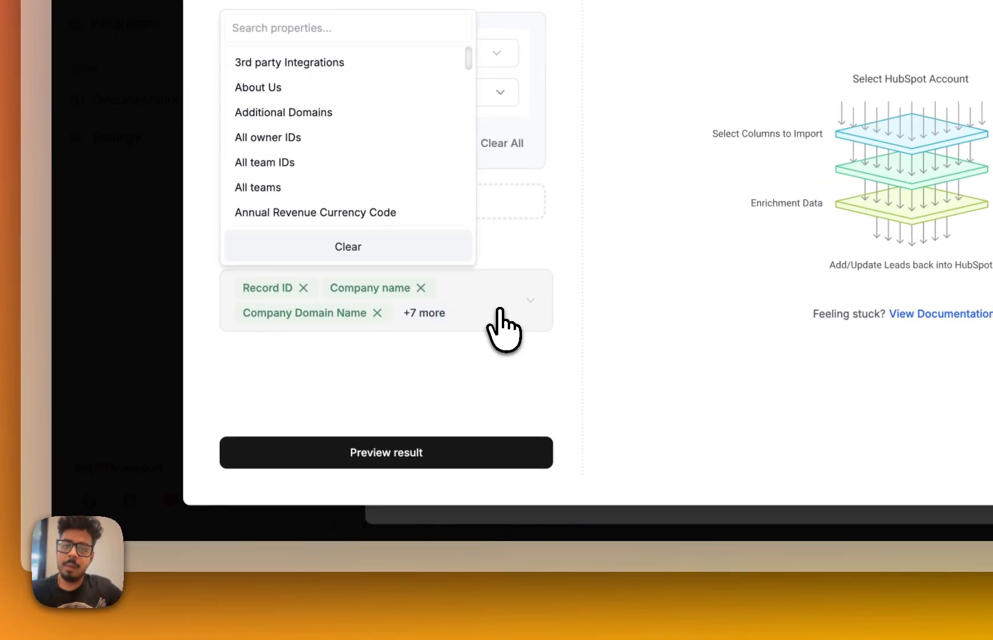
{"action": "left_click", "coordinate": [454, 382]}
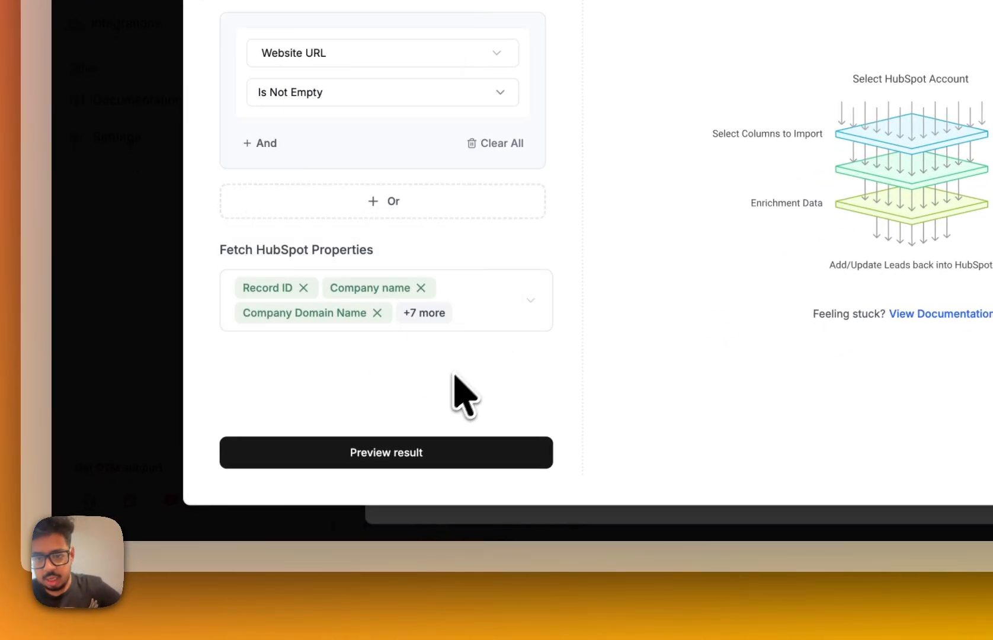
- Preview the filtered HubSpot companies and import them to a new grid
{"action": "left_click", "coordinate": [384, 452]}
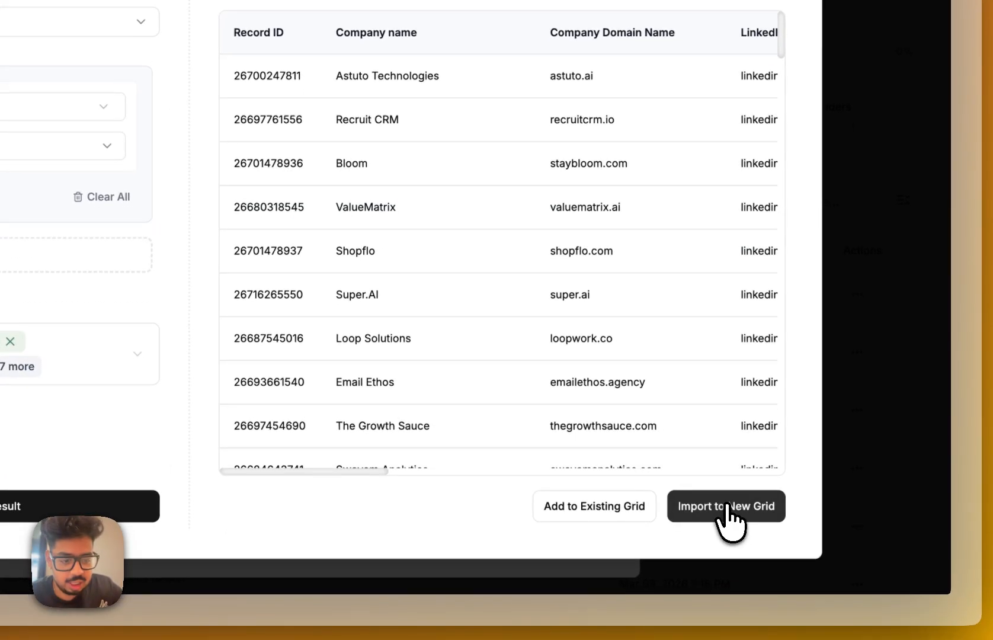
{"action": "left_click", "coordinate": [728, 509]}
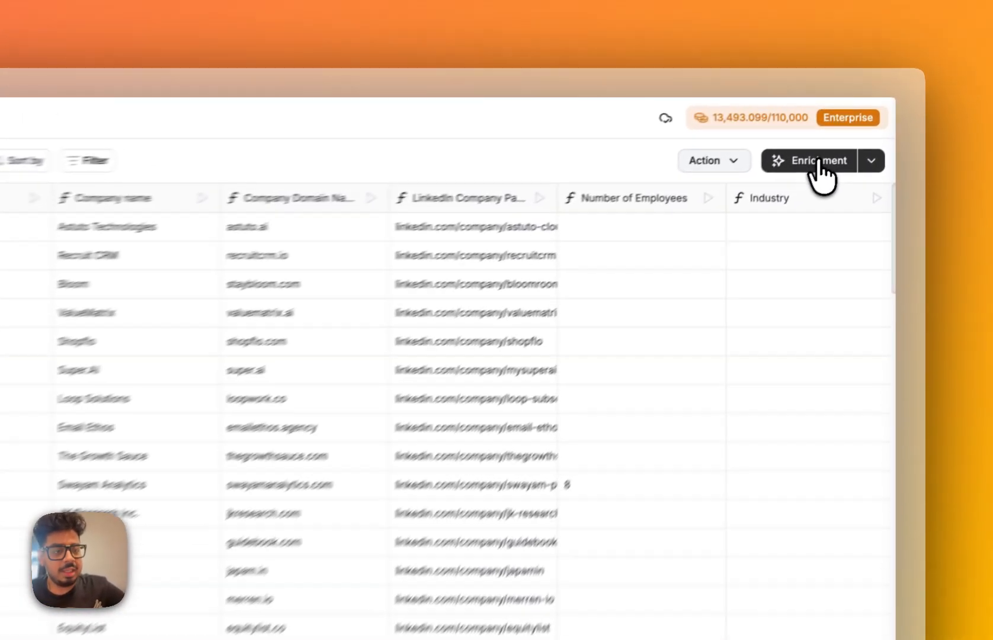
- Add a Hubspot Lookup Object enrichment from the integrations to the imported companies grid
{"action": "left_click", "coordinate": [853, 129]}
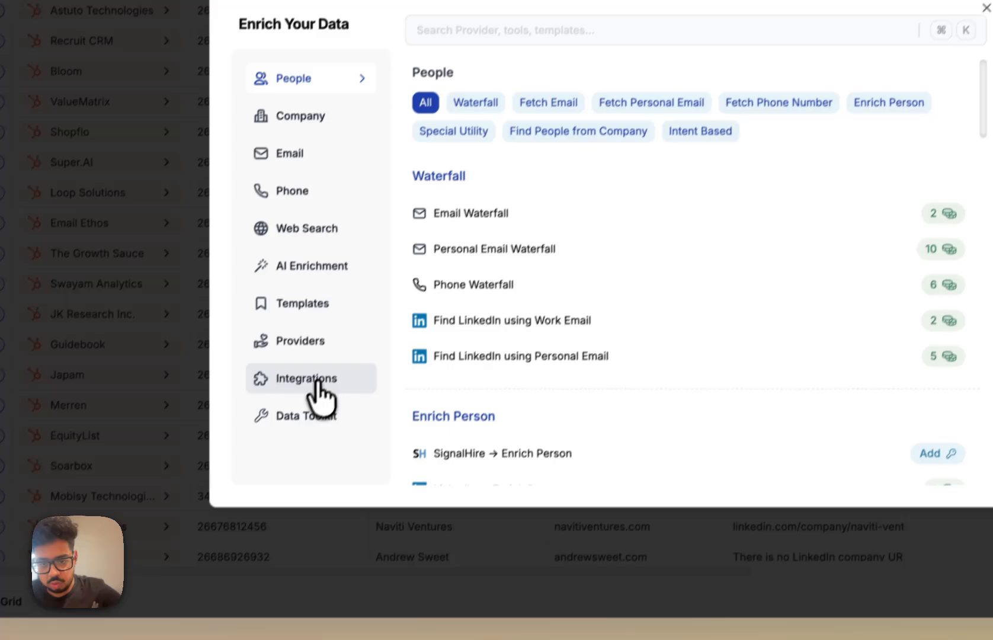
{"action": "left_click", "coordinate": [210, 509]}
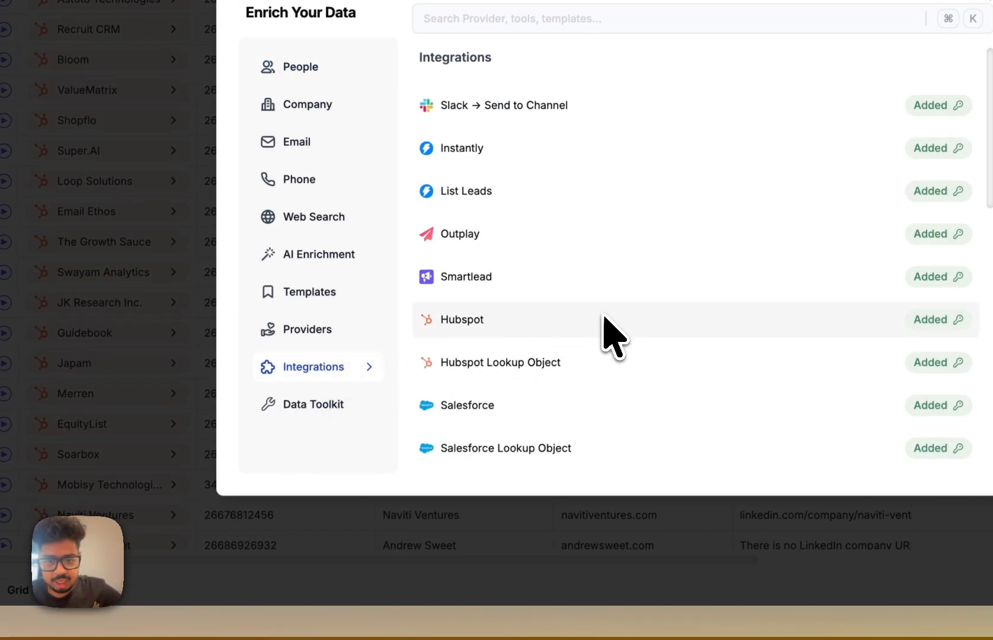
{"action": "scroll", "coordinate": [600, 332], "scroll_direction": "down", "scroll_amount": 1}
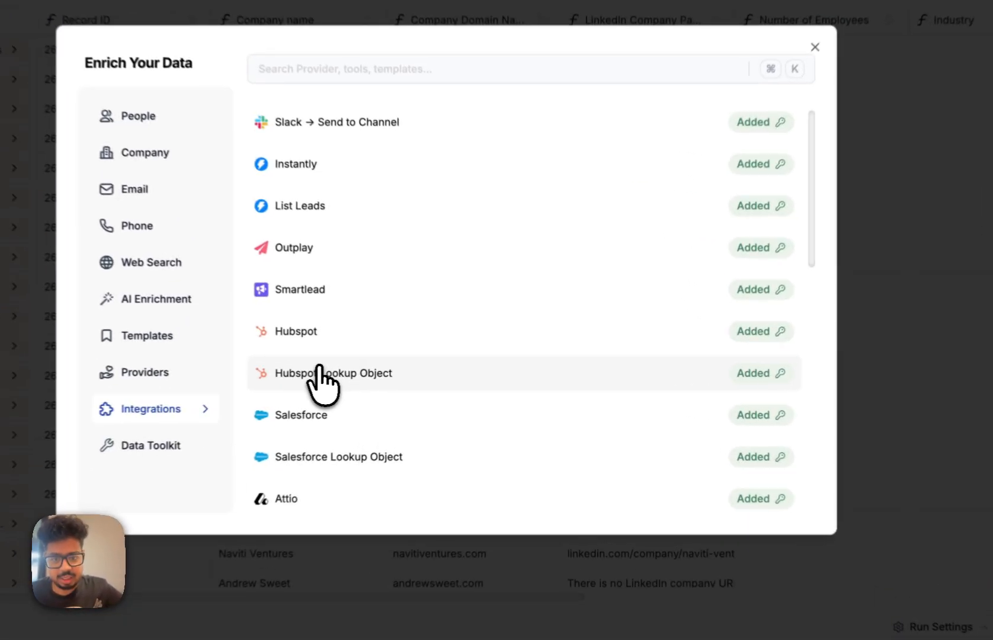
{"action": "left_click", "coordinate": [413, 379]}
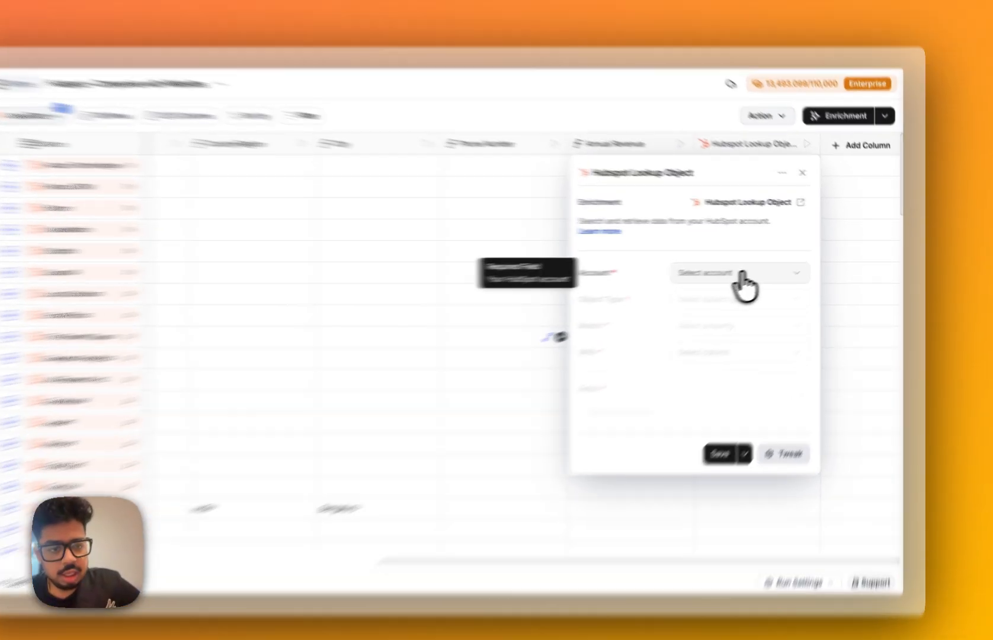
- Set the Hubspot Lookup Object enrichment to use the connected HubSpot account and the Companies object type
{"action": "left_click", "coordinate": [766, 270]}
{"action": "left_click", "coordinate": [681, 269]}
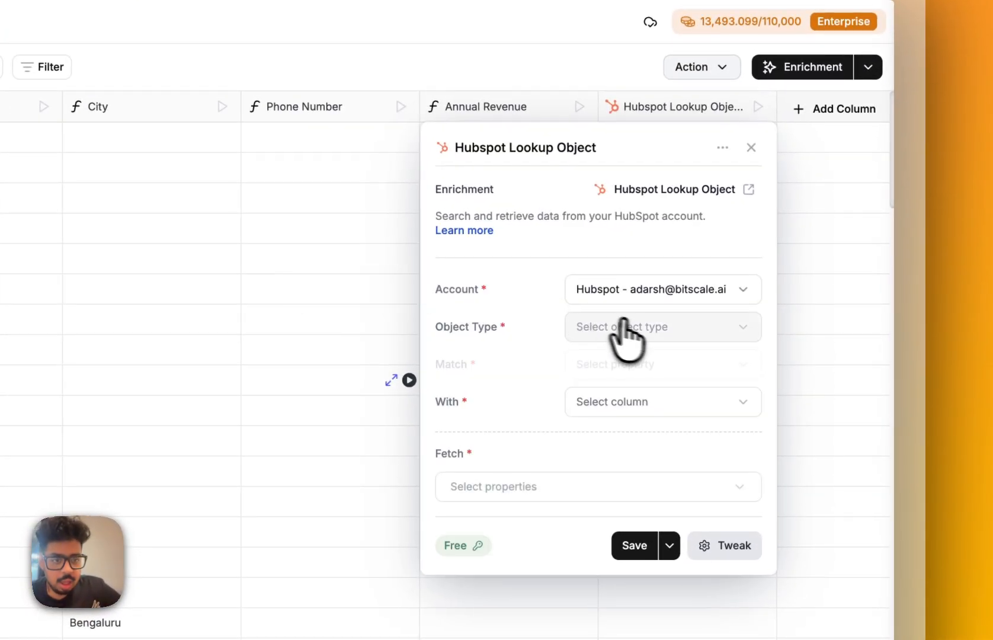
{"action": "left_click", "coordinate": [648, 327]}
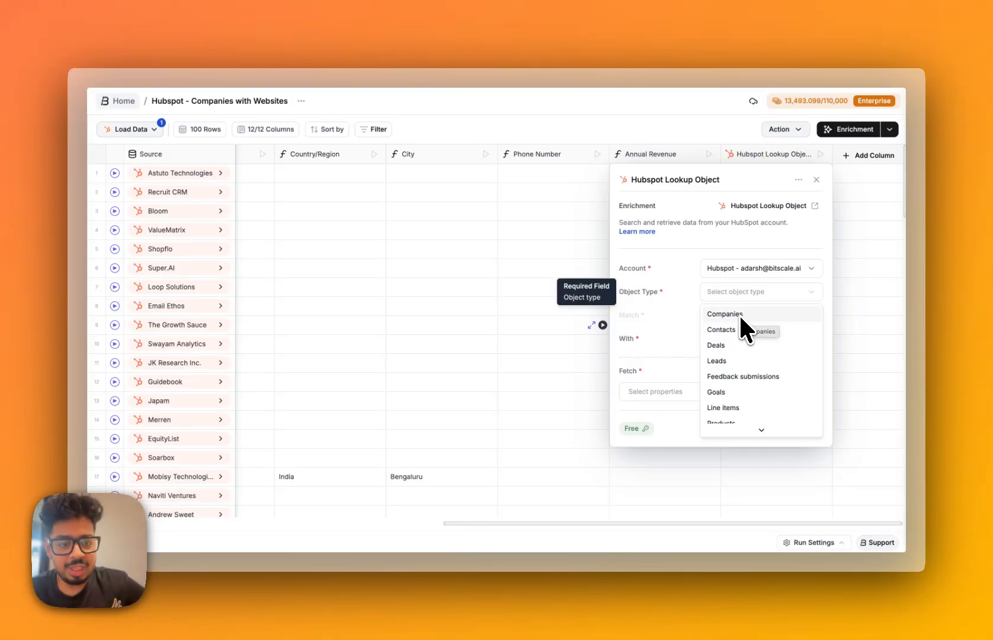
{"action": "left_click", "coordinate": [740, 316]}
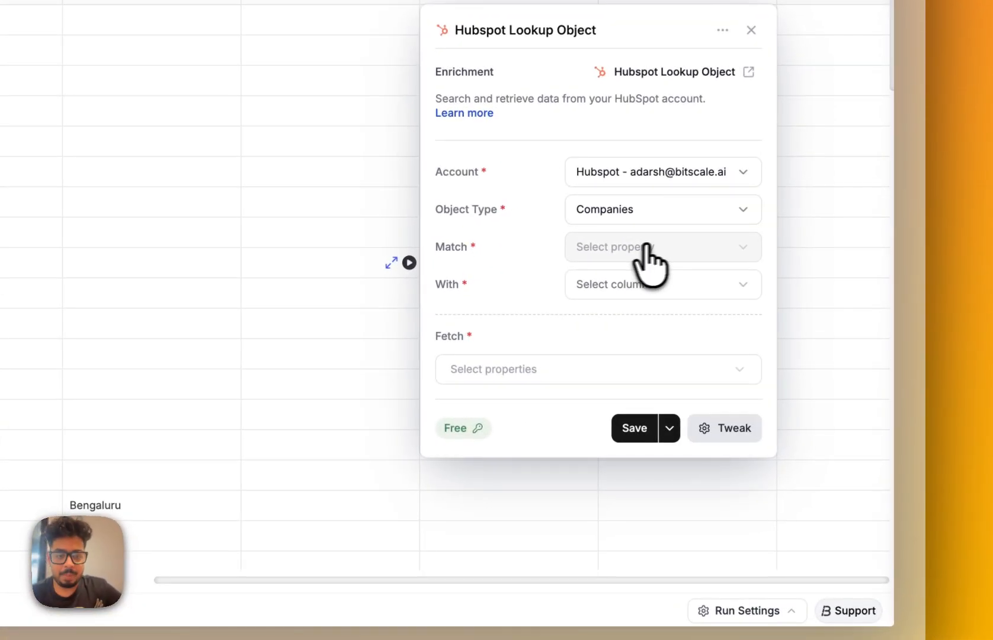
- Match the HubSpot Record ID property with the grid's Record ID column in the Hubspot Lookup Object enrichment
{"action": "left_click", "coordinate": [647, 246]}
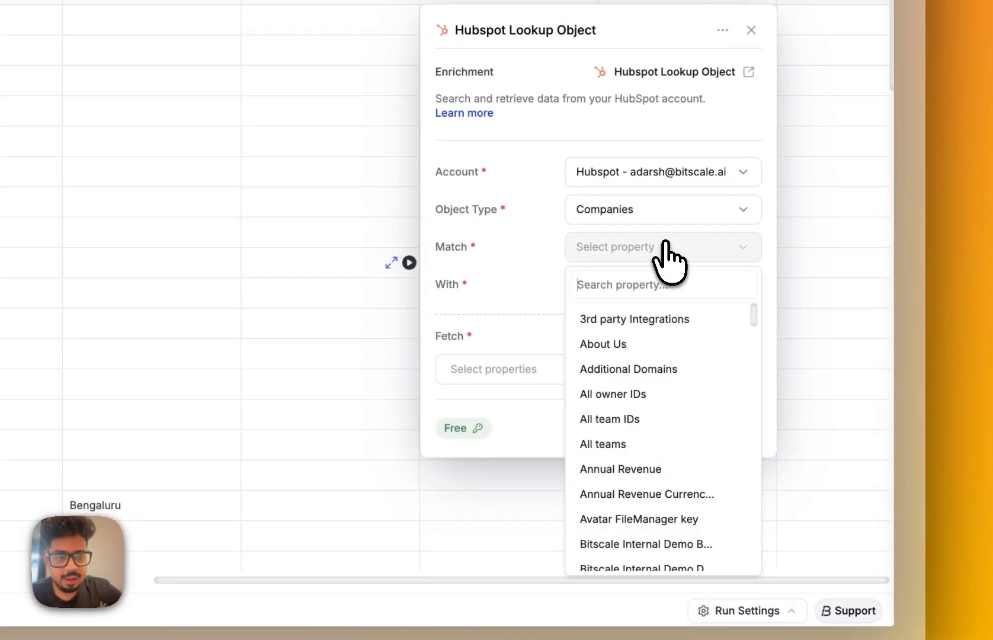
{"action": "scroll", "coordinate": [655, 441], "scroll_direction": "down", "scroll_amount": 5}
{"action": "scroll", "coordinate": [653, 428], "scroll_direction": "down", "scroll_amount": 15}
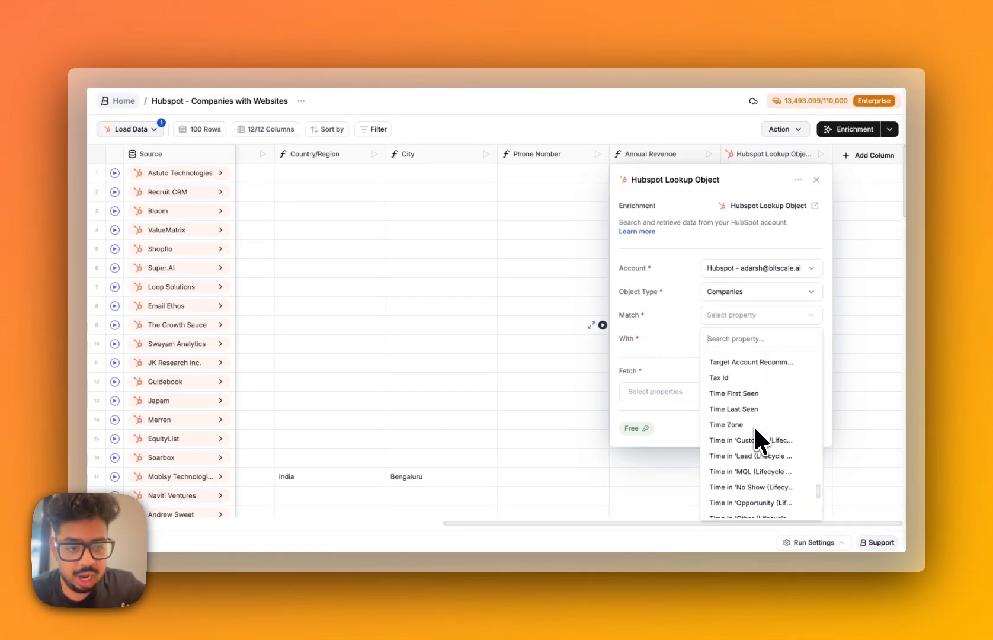
{"action": "scroll", "coordinate": [753, 425], "scroll_direction": "up", "scroll_amount": 8}
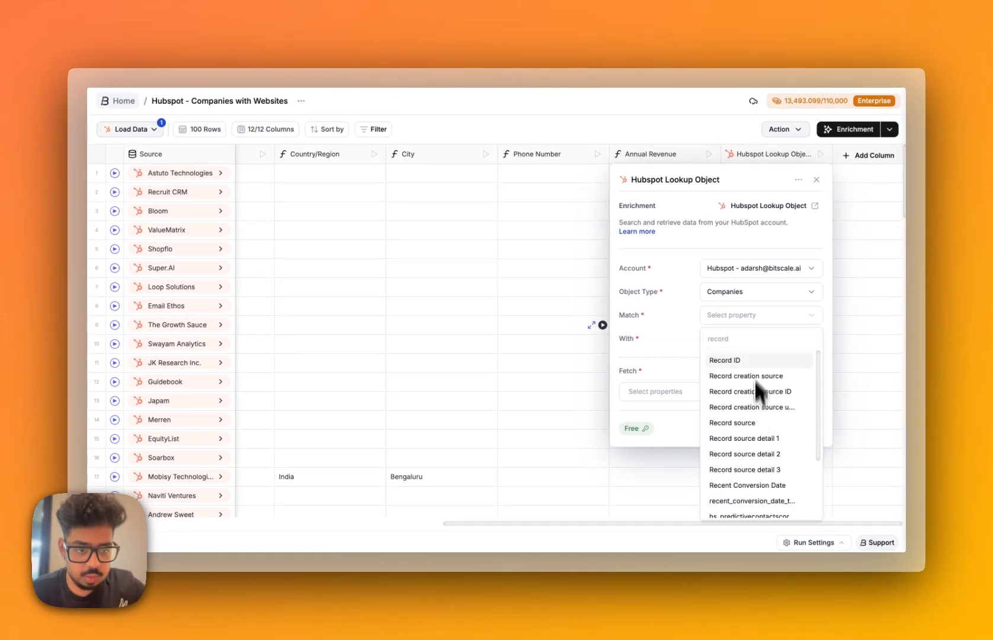
{"action": "left_click", "coordinate": [740, 363]}
{"action": "left_click", "coordinate": [717, 339]}
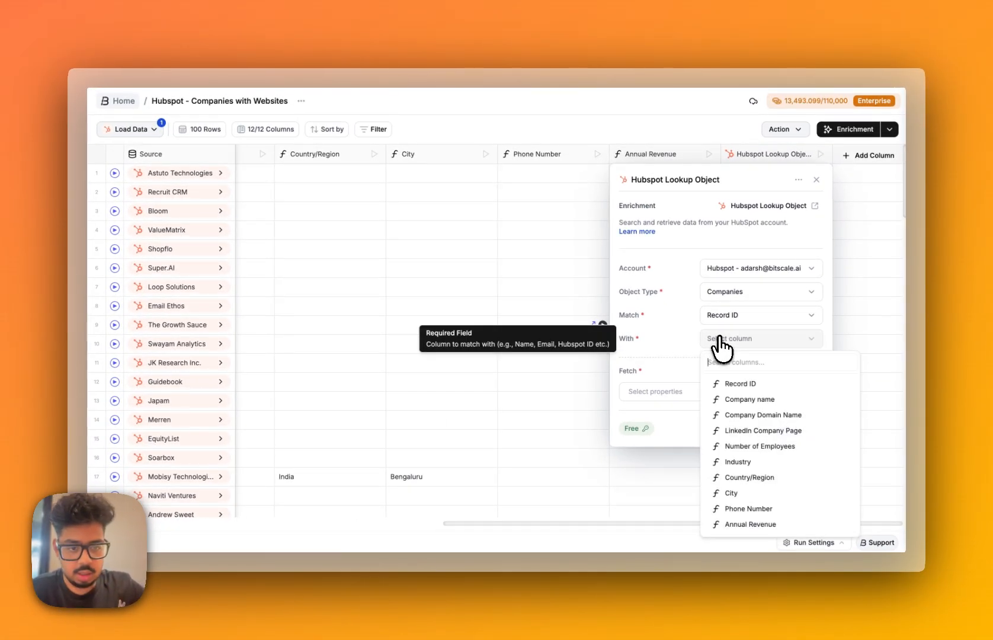
{"action": "left_click", "coordinate": [745, 382]}
- Set the Hubspot Lookup Object enrichment to fetch Create Date, save it and run the column
{"action": "left_click", "coordinate": [678, 392]}
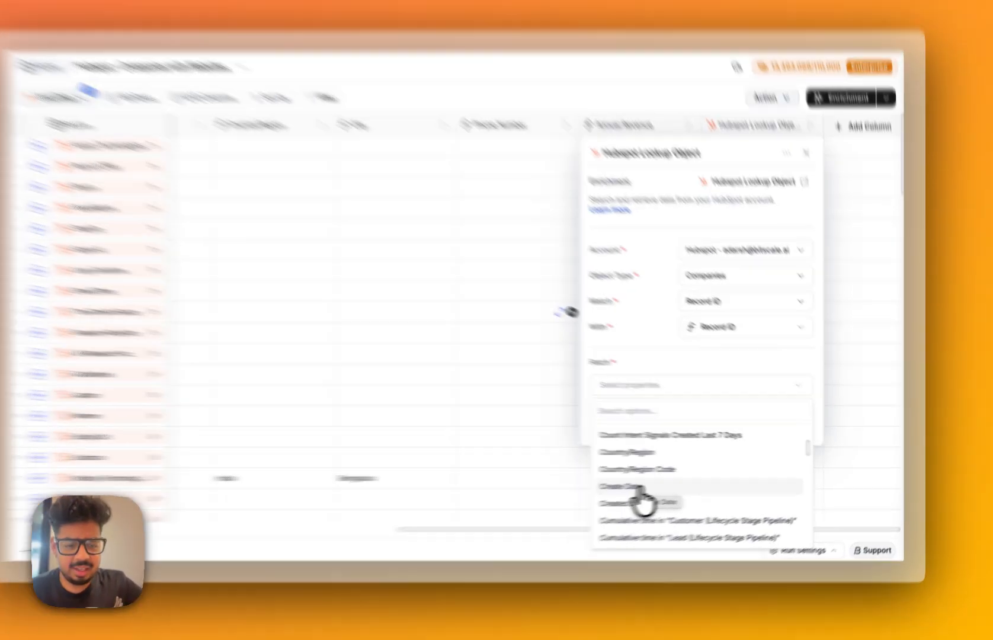
{"action": "left_click", "coordinate": [677, 485]}
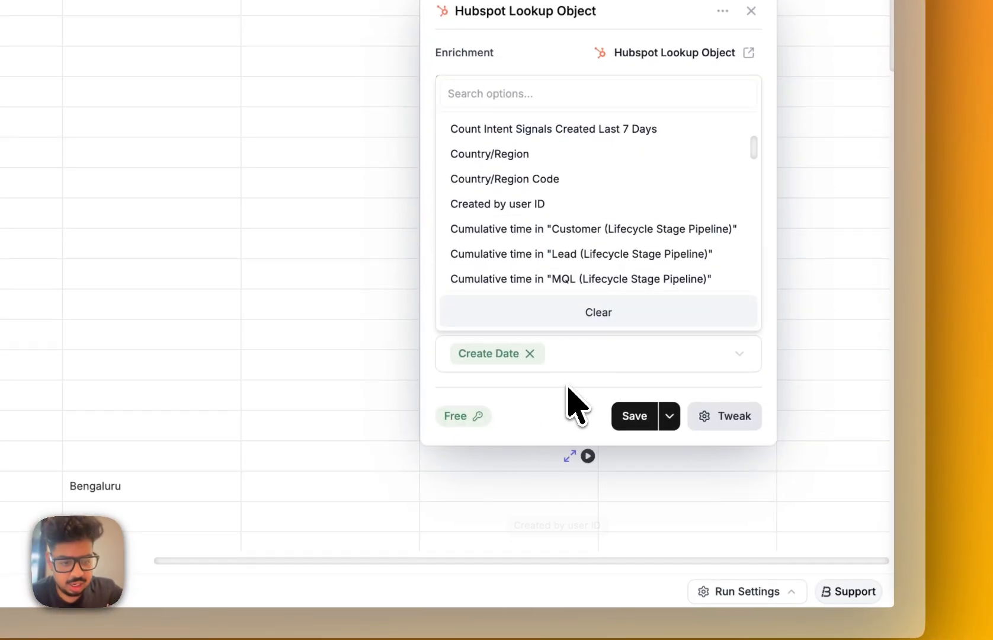
{"action": "left_click", "coordinate": [573, 408]}
{"action": "left_click", "coordinate": [634, 417]}
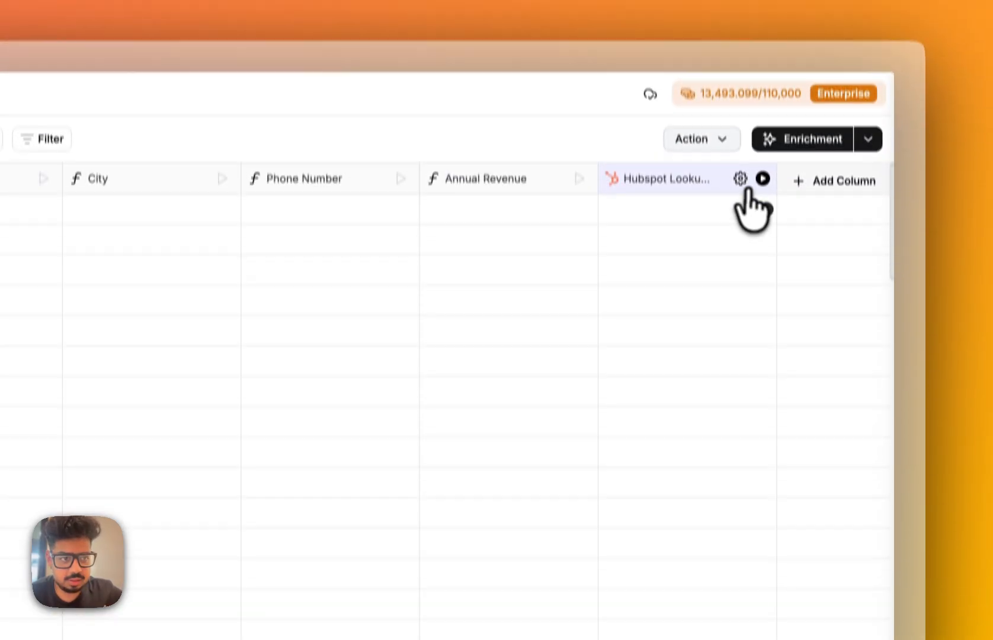
{"action": "left_click", "coordinate": [760, 178]}
{"action": "left_click", "coordinate": [636, 237]}
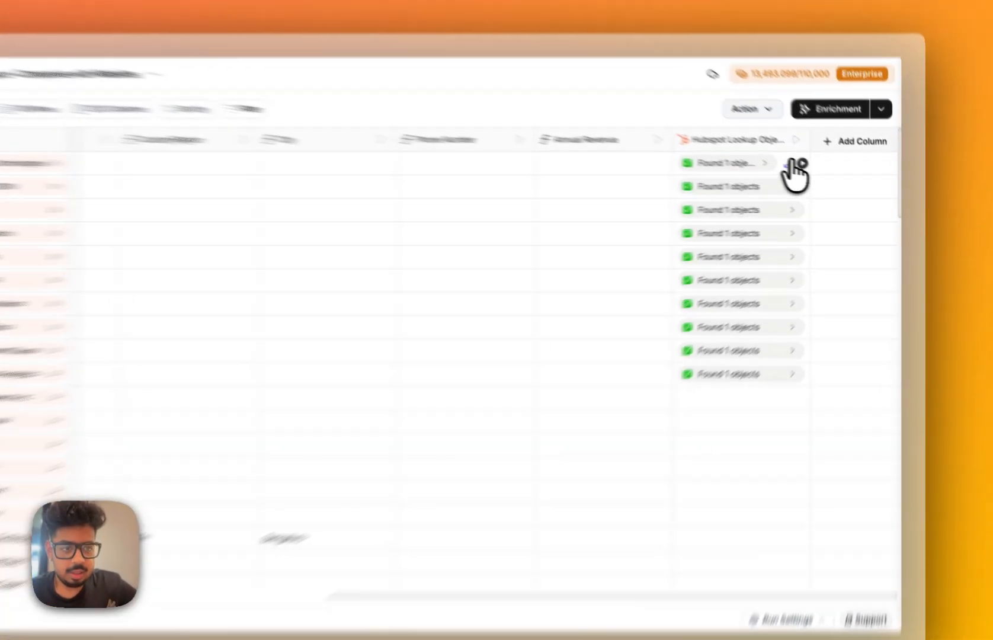
- Add the Createdate property from the first row's lookup result to the grid as a column
{"action": "left_click", "coordinate": [794, 173]}
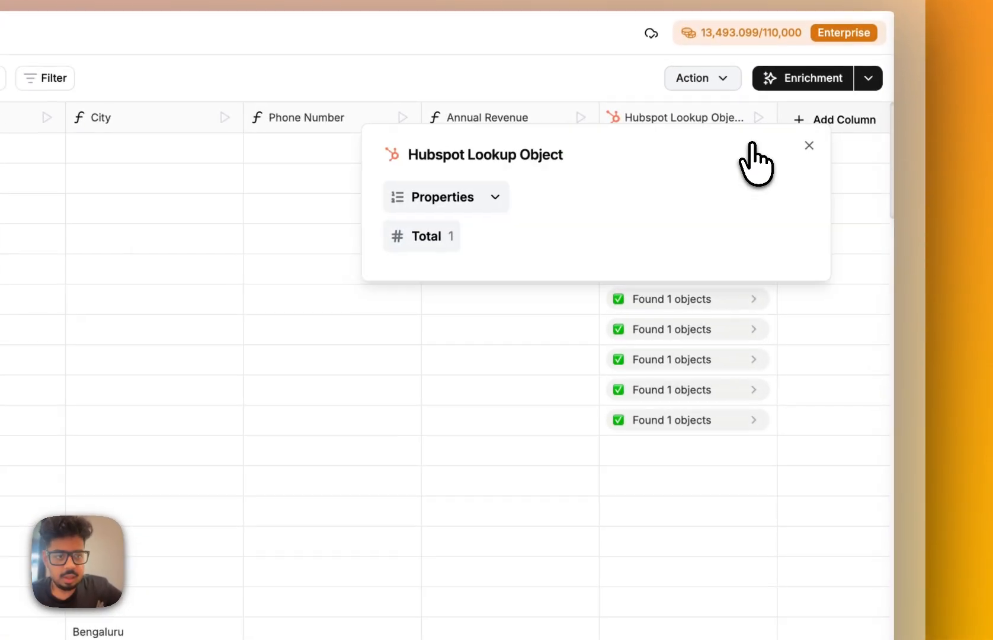
{"action": "left_click", "coordinate": [484, 193]}
{"action": "left_click", "coordinate": [437, 236]}
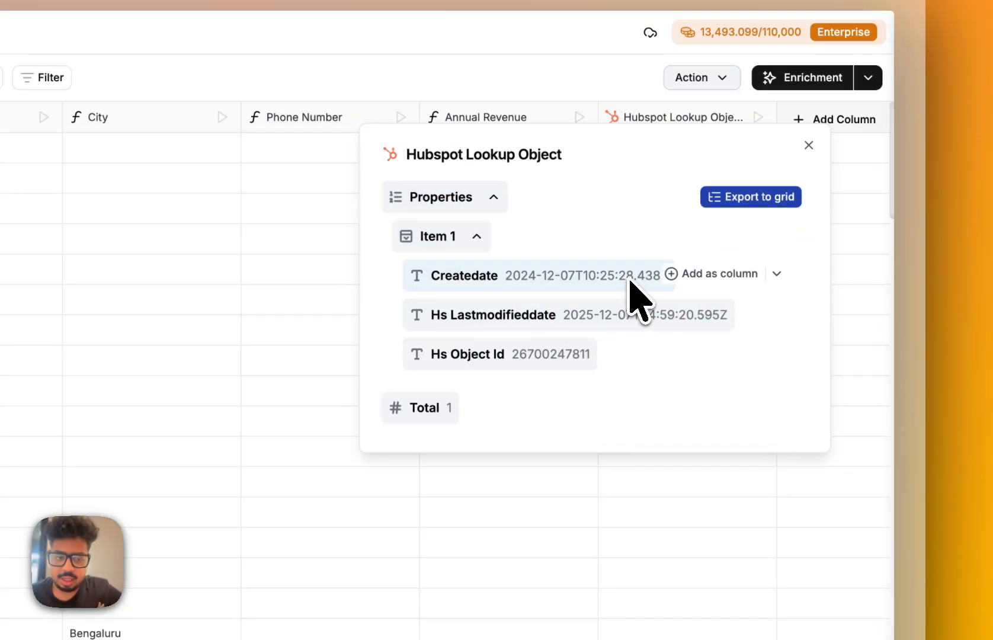
{"action": "left_click", "coordinate": [700, 274]}
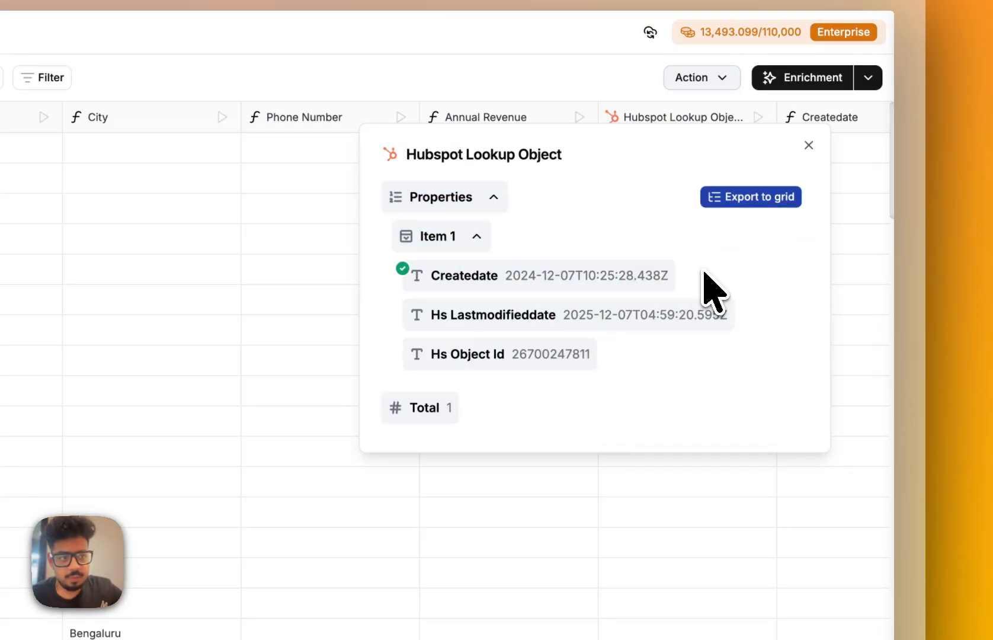
{"action": "left_click", "coordinate": [554, 480]}
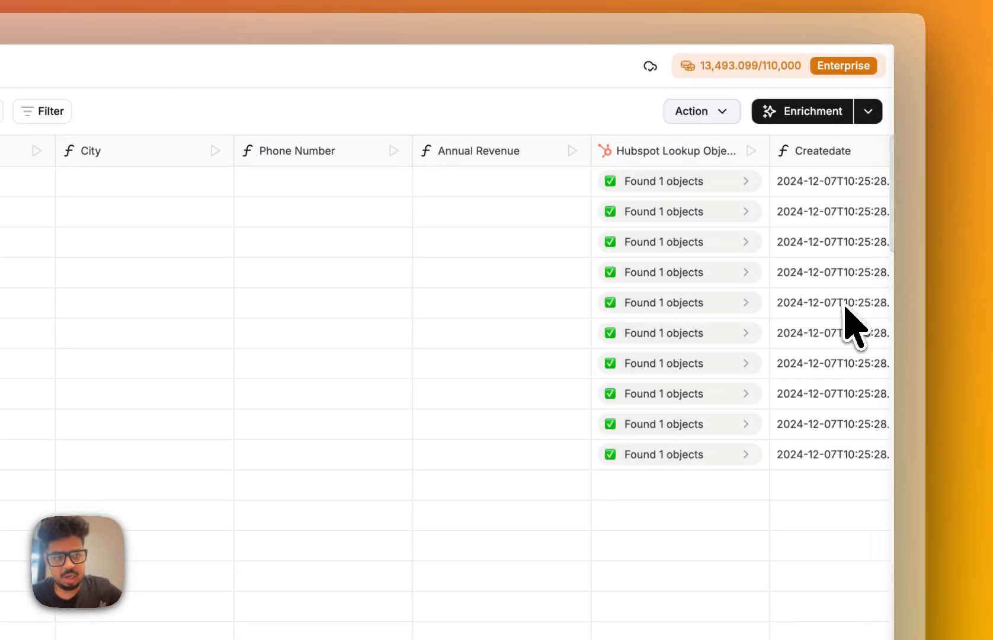
- Add and save the People Data Labs Enrich Company enrichment, keeping the prefilled company name, website and LinkedIn URL columns
{"action": "scroll", "coordinate": [848, 321], "scroll_direction": "right", "scroll_amount": 3}
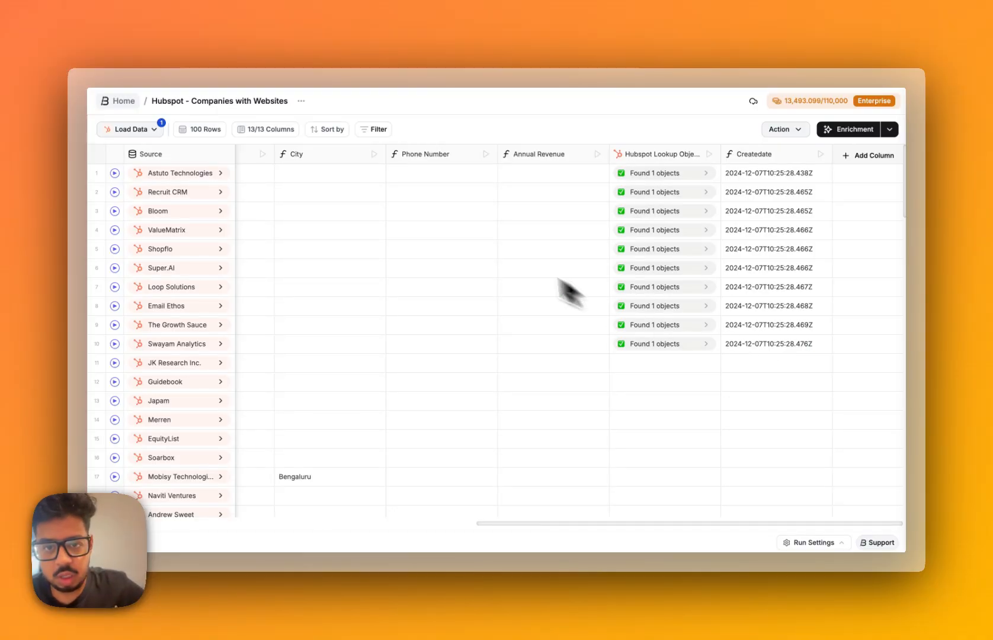
{"action": "scroll", "coordinate": [416, 249], "scroll_direction": "left", "scroll_amount": 10}
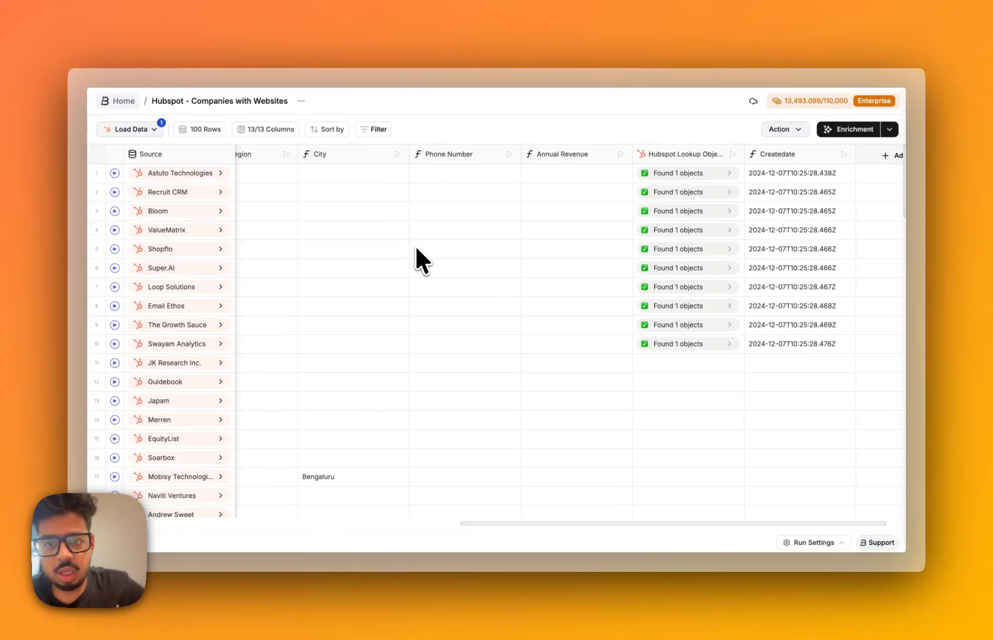
{"action": "scroll", "coordinate": [416, 249], "scroll_direction": "left", "scroll_amount": 3}
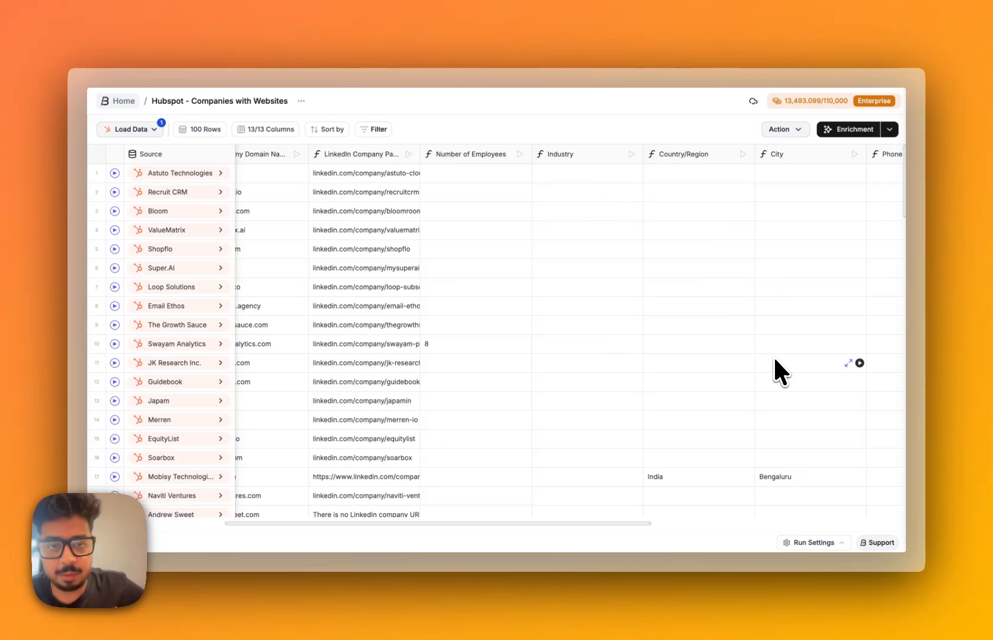
{"action": "scroll", "coordinate": [774, 360], "scroll_direction": "right", "scroll_amount": 1}
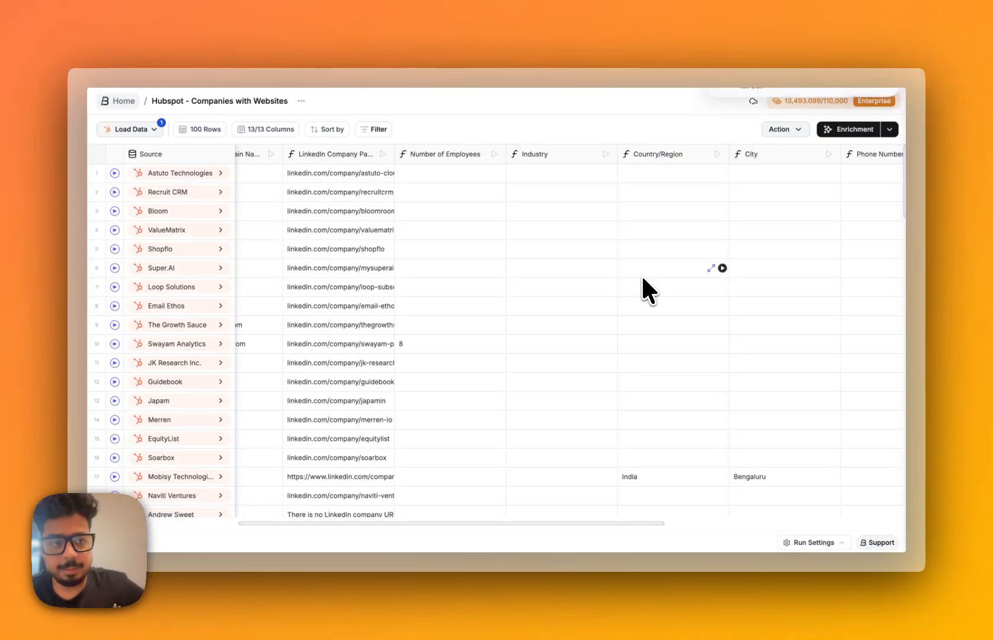
{"action": "scroll", "coordinate": [643, 279], "scroll_direction": "right", "scroll_amount": 15}
{"action": "left_click", "coordinate": [853, 129]}
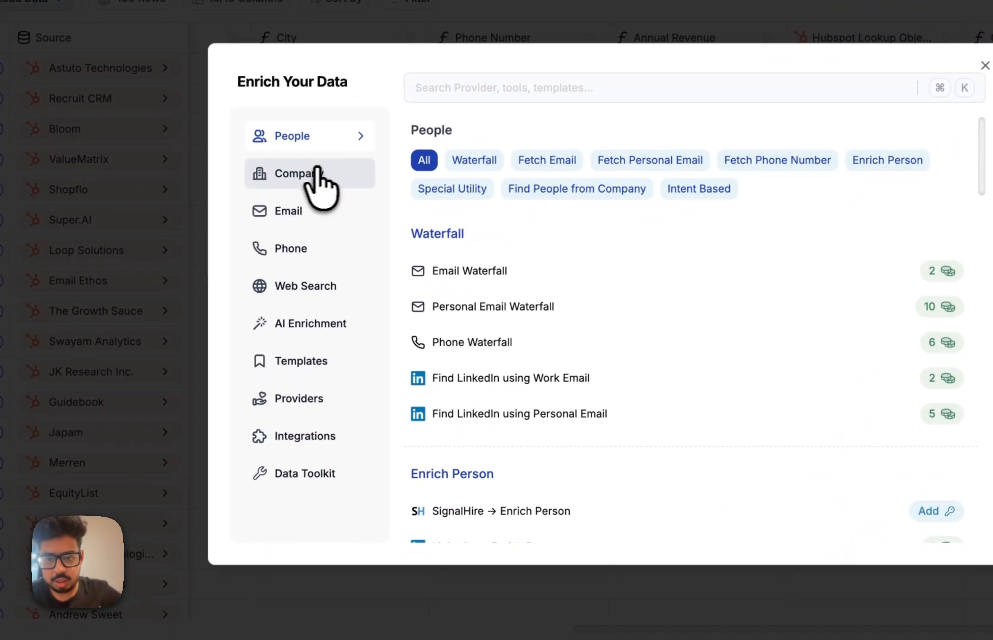
{"action": "left_click", "coordinate": [325, 173]}
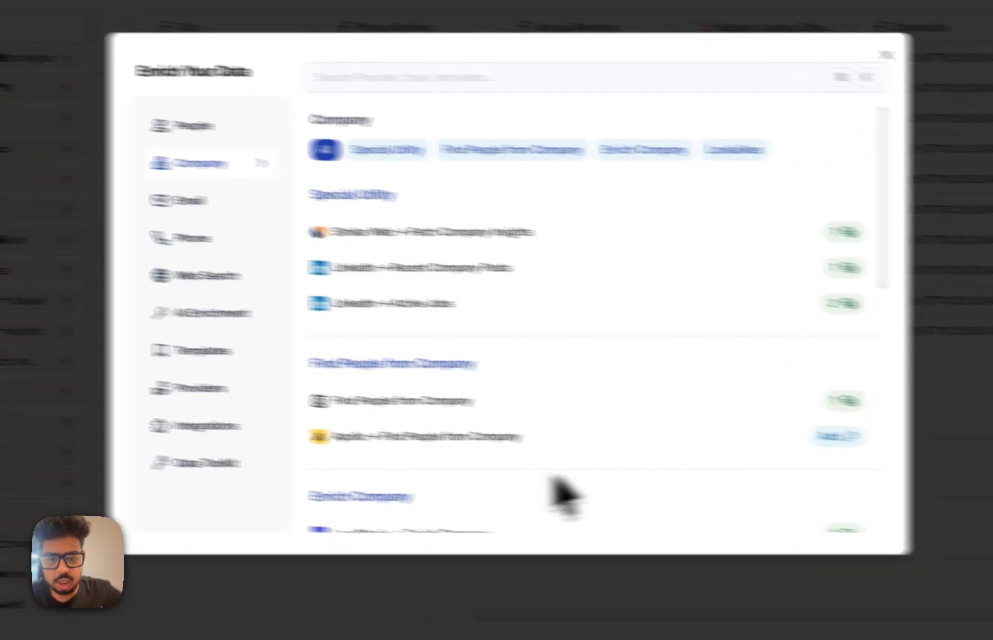
{"action": "scroll", "coordinate": [562, 495], "scroll_direction": "down", "scroll_amount": 10}
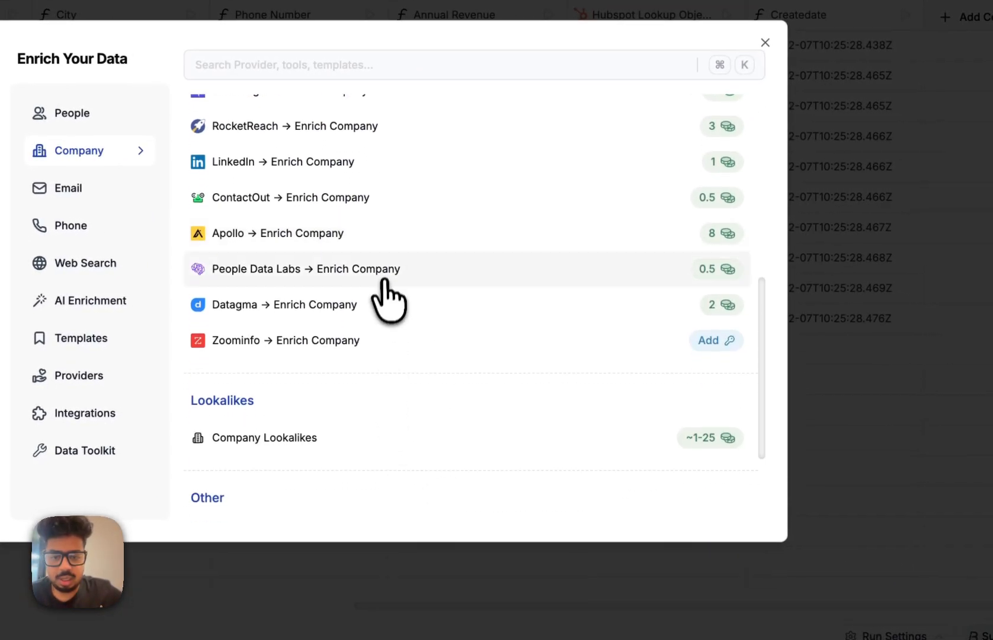
{"action": "left_click", "coordinate": [384, 281]}
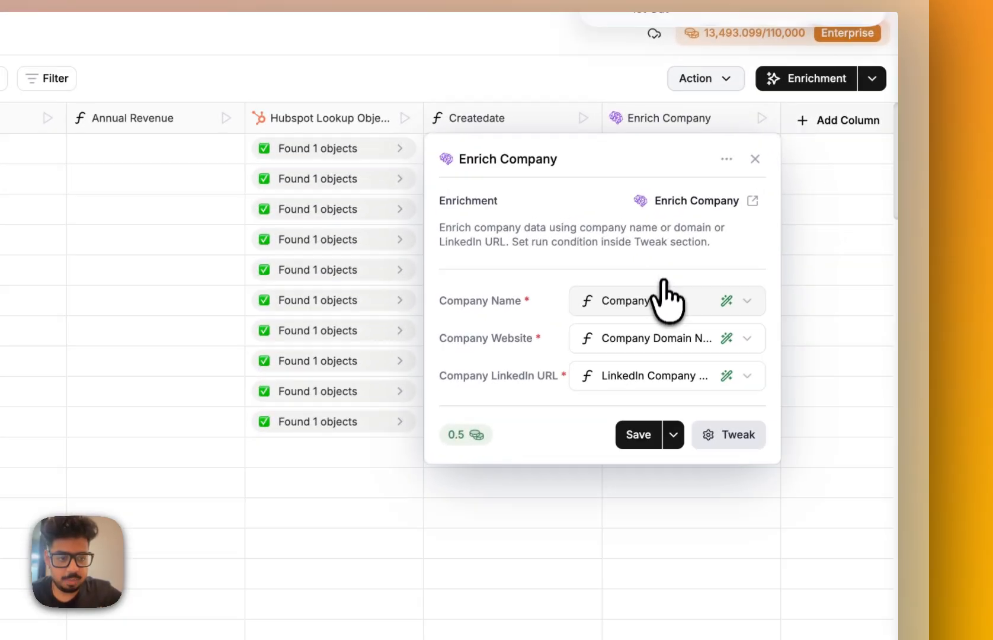
{"action": "left_click", "coordinate": [634, 437]}
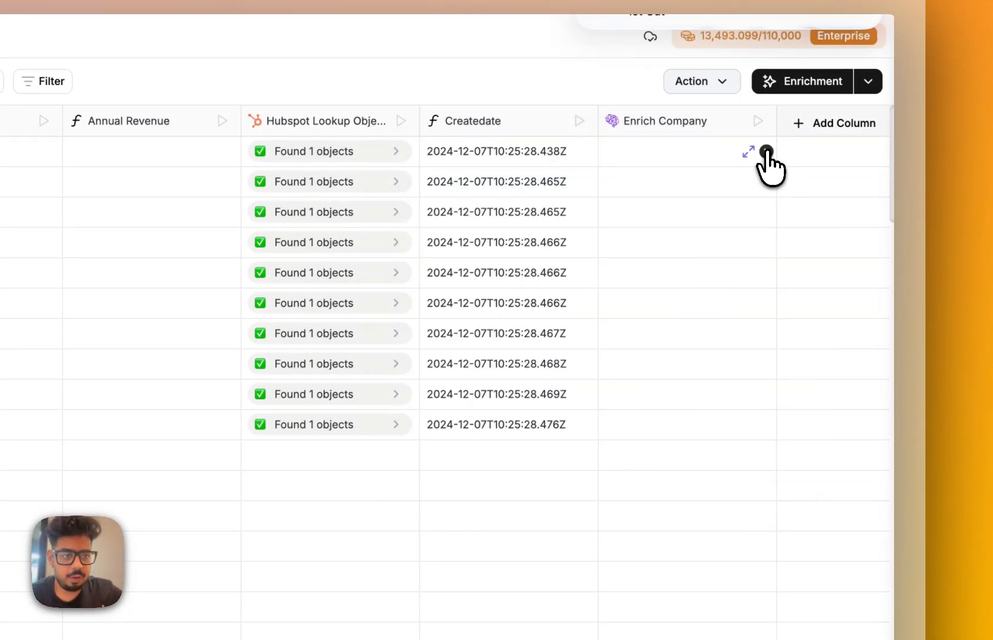
- Run Enrich Company on the first row and add Industry from its result as a column
{"action": "left_click", "coordinate": [765, 151]}
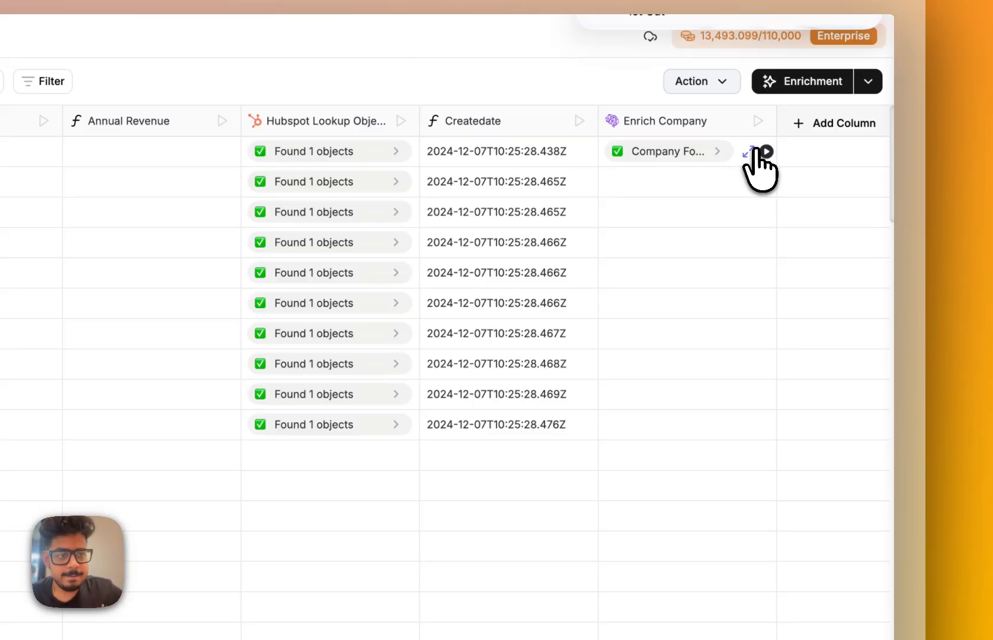
{"action": "left_click", "coordinate": [749, 152]}
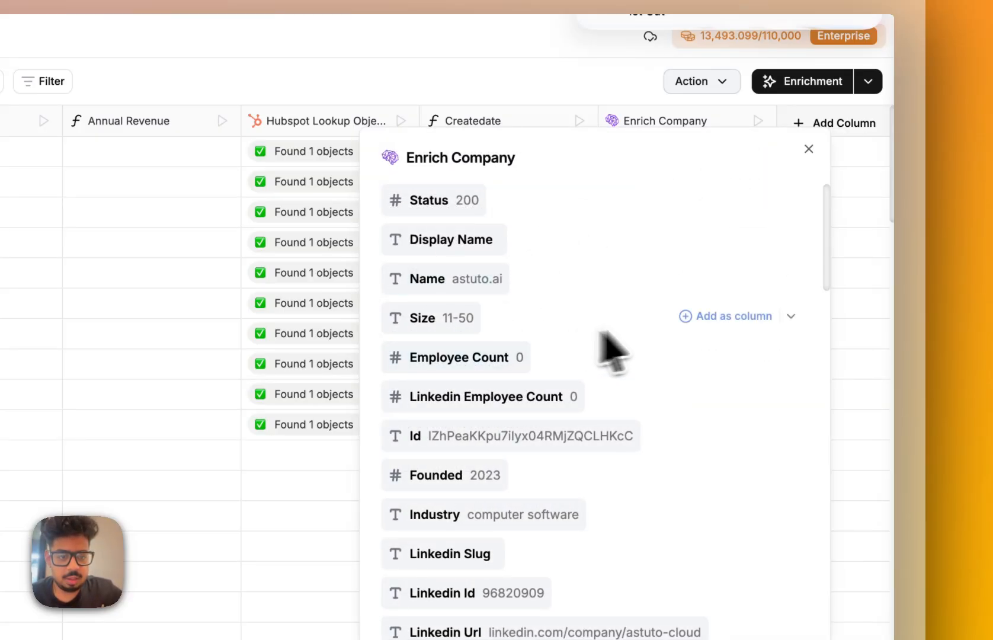
{"action": "scroll", "coordinate": [674, 467], "scroll_direction": "down", "scroll_amount": 3}
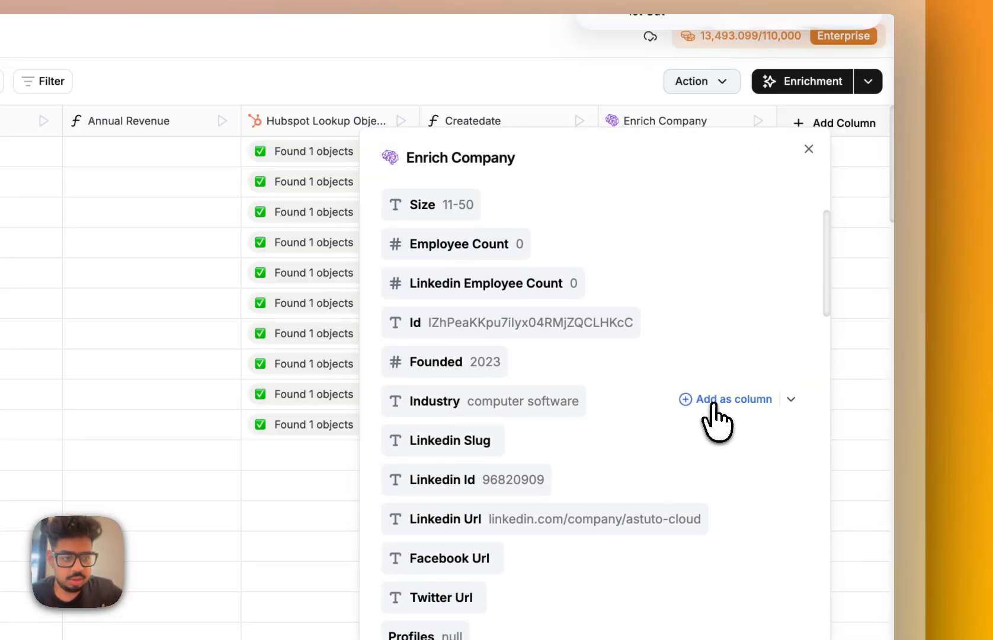
{"action": "left_click", "coordinate": [707, 403]}
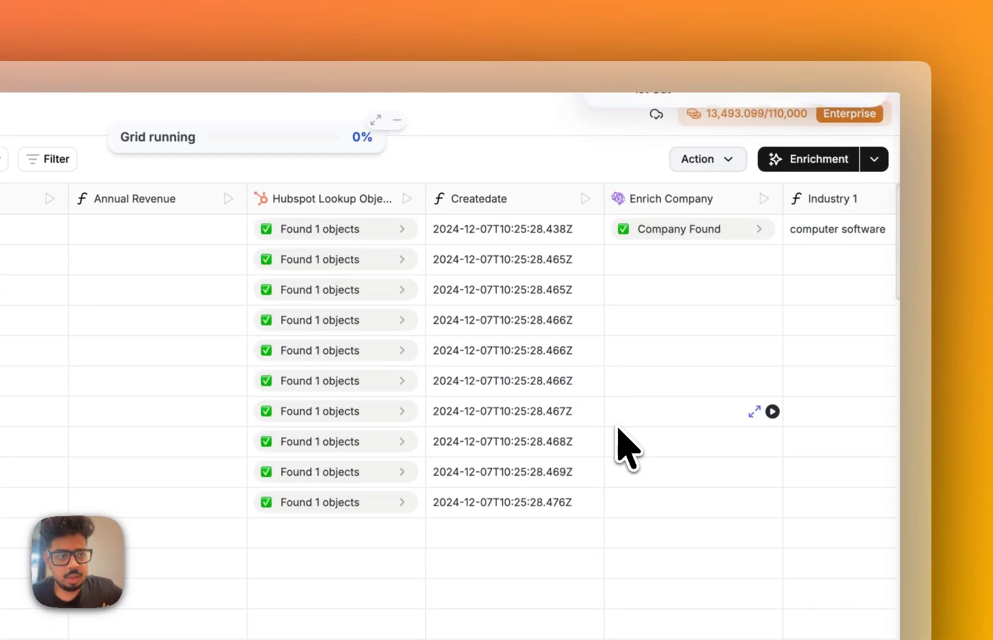
- Add the Hubspot enrichment for sending company data to HubSpot from the integrations
{"action": "scroll", "coordinate": [617, 428], "scroll_direction": "right", "scroll_amount": 3}
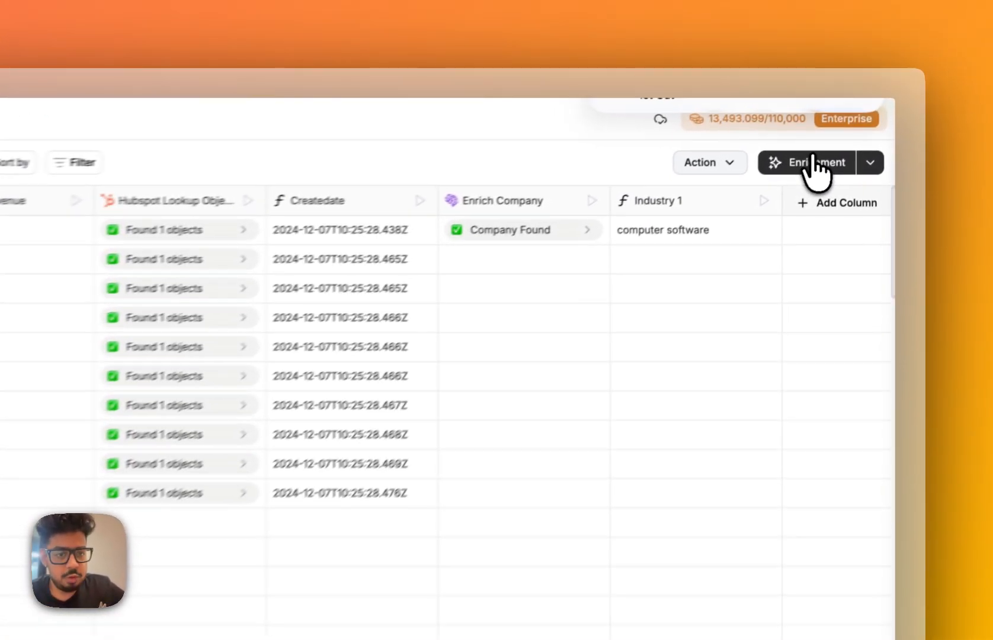
{"action": "left_click", "coordinate": [844, 128]}
{"action": "left_click", "coordinate": [276, 452]}
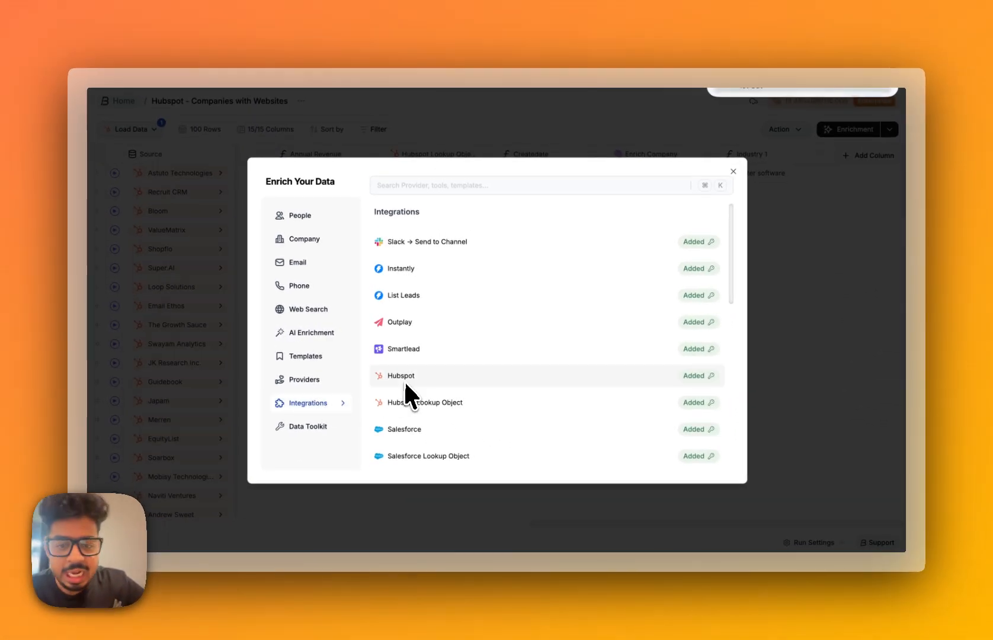
{"action": "mouse_move", "coordinate": [408, 378]}
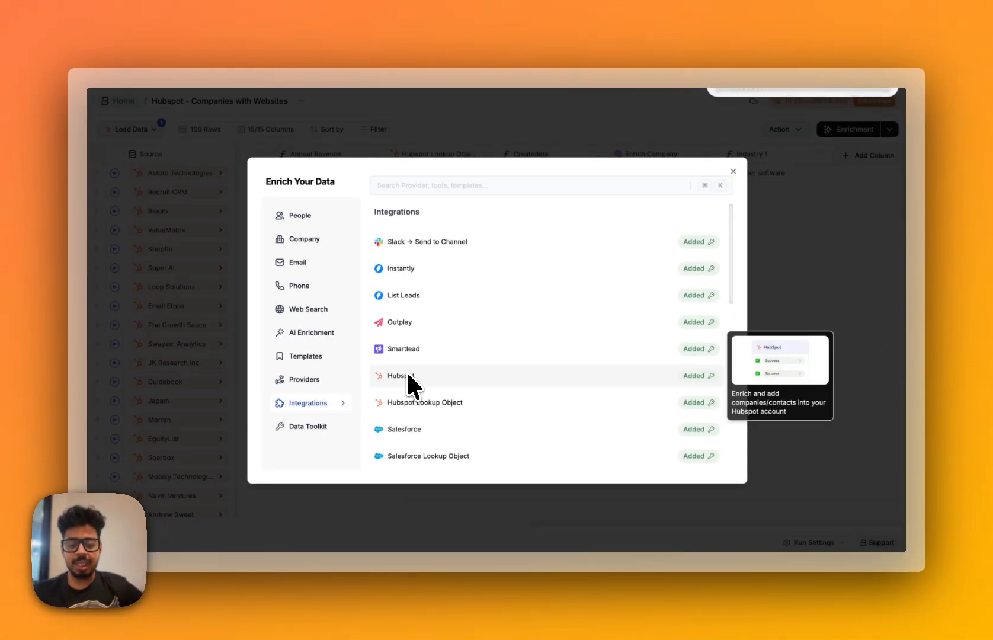
{"action": "mouse_move", "coordinate": [404, 404]}
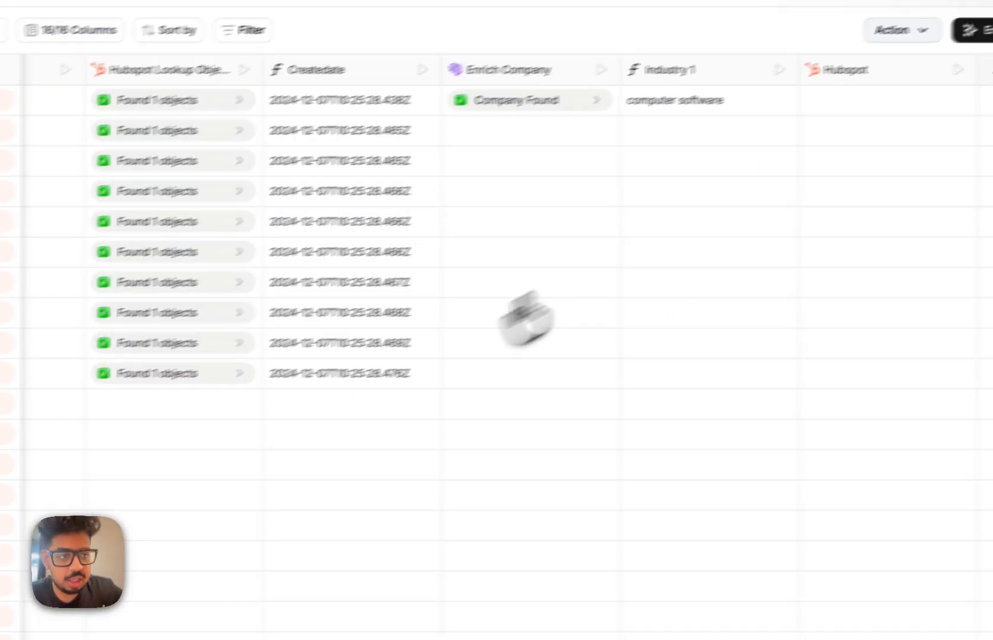
- Configure the Hubspot enrichment with the connected account, Company record type, Update record action and Record ID as unique identifier, and expand Map Fields
{"action": "left_click", "coordinate": [727, 295]}
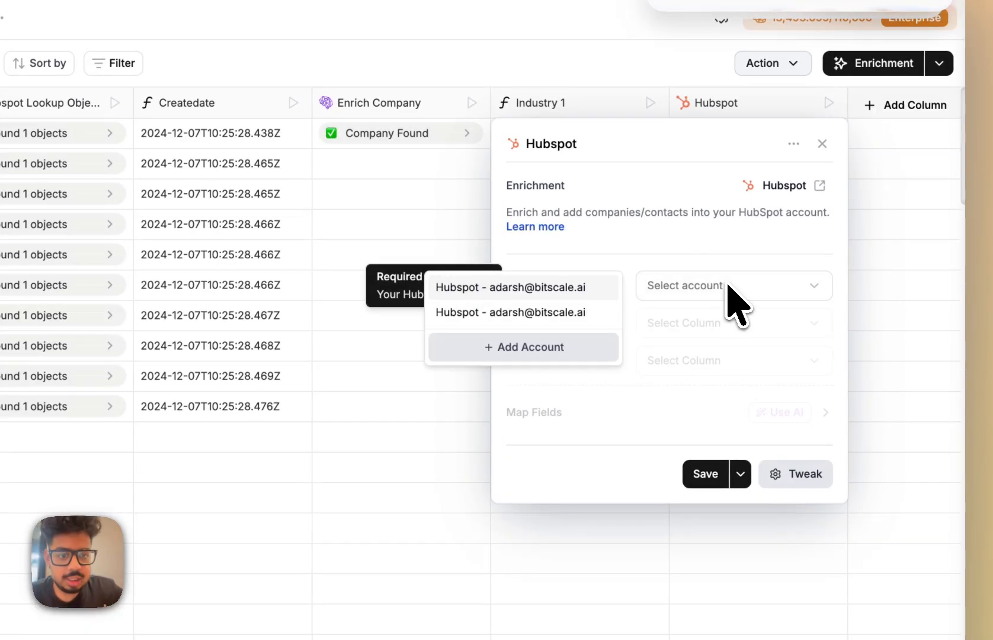
{"action": "left_click", "coordinate": [550, 288]}
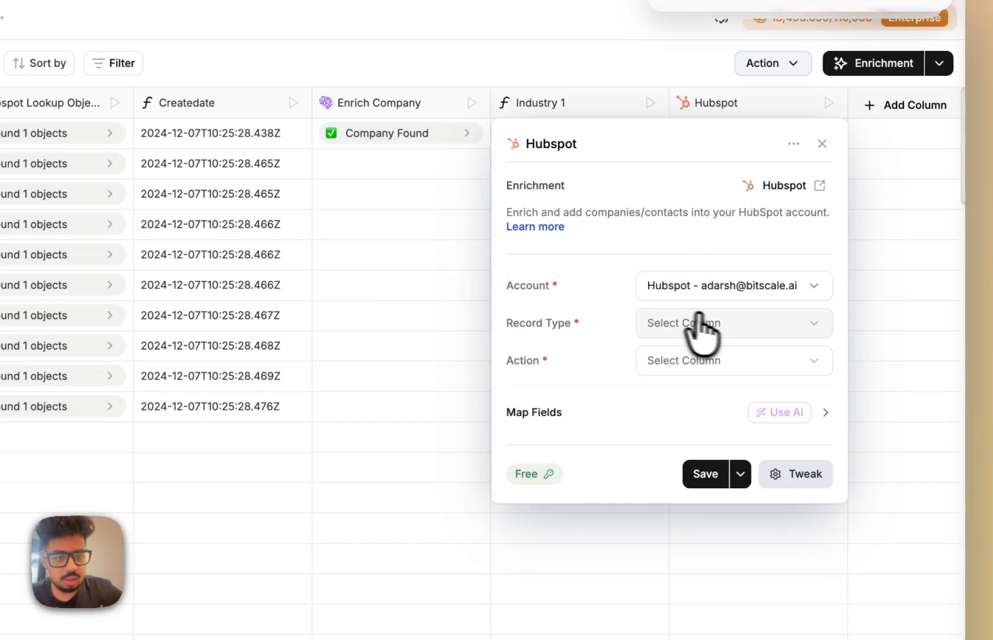
{"action": "left_click", "coordinate": [722, 331]}
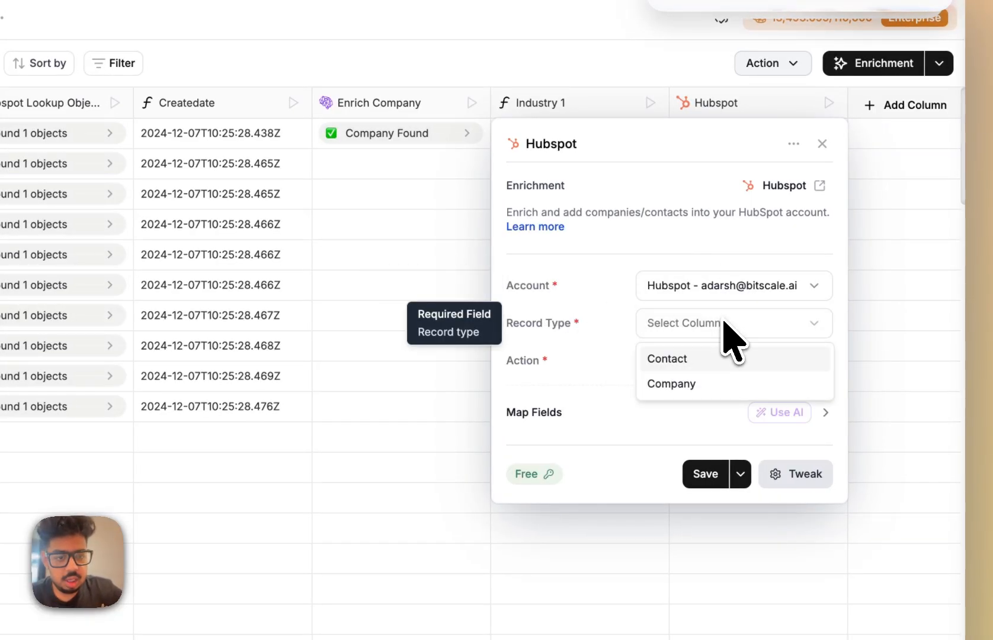
{"action": "left_click", "coordinate": [687, 385]}
{"action": "left_click", "coordinate": [704, 366]}
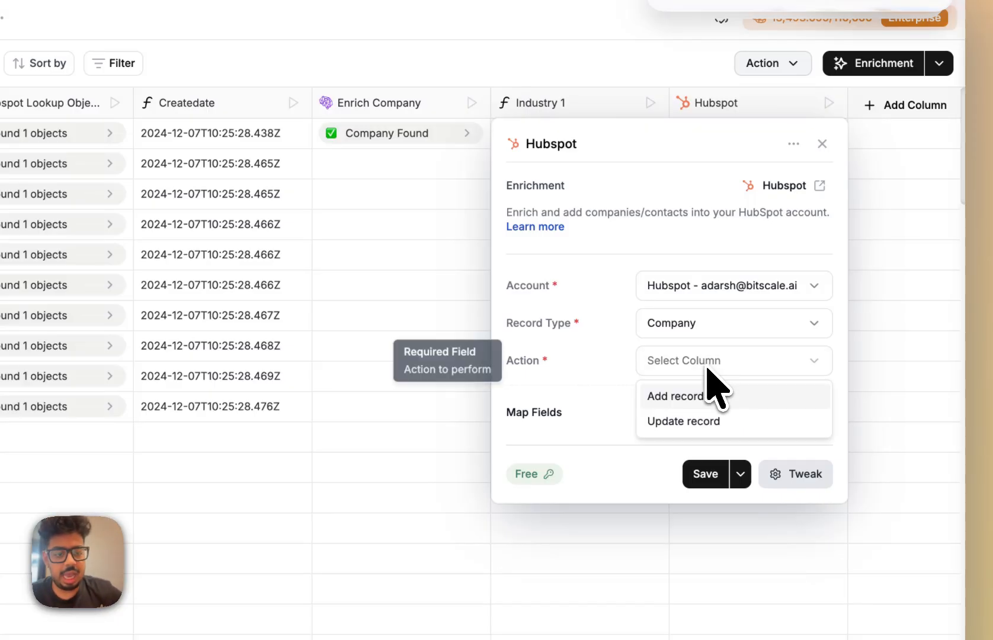
{"action": "left_click", "coordinate": [704, 420]}
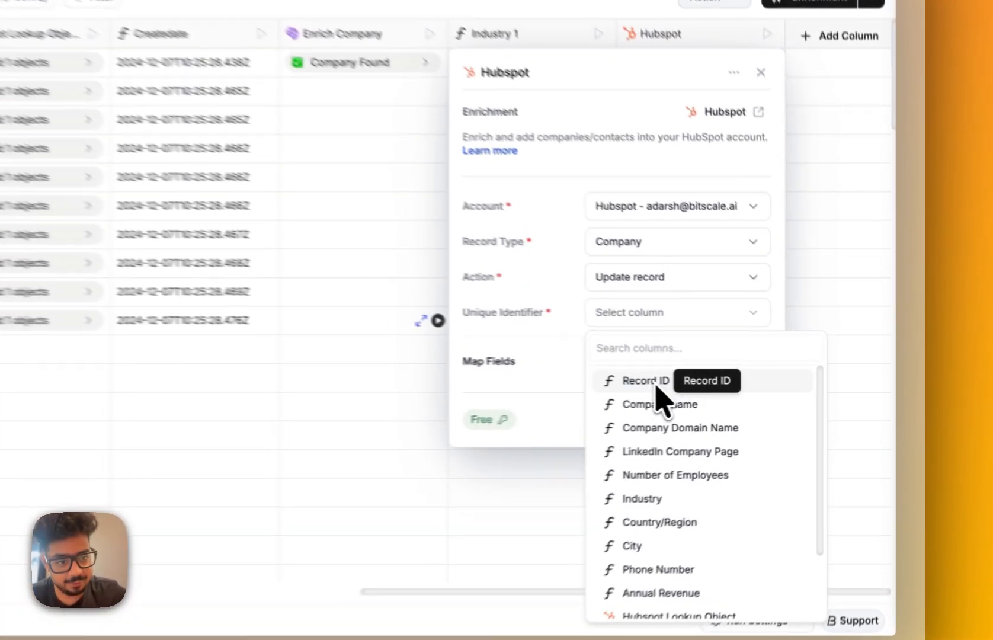
{"action": "left_click", "coordinate": [656, 386]}
{"action": "left_click", "coordinate": [583, 369]}
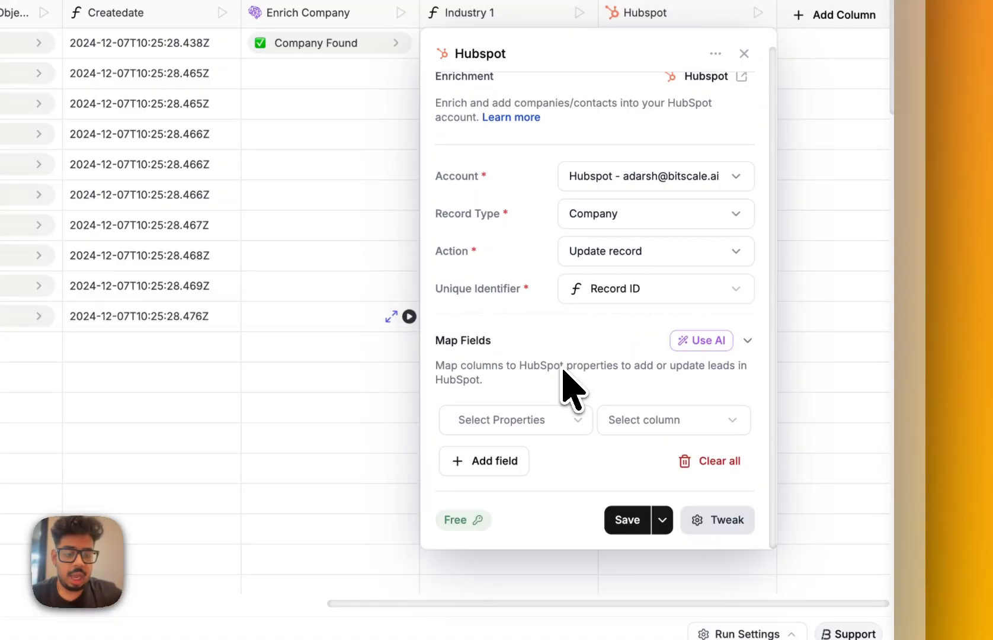
- Map the HubSpot Industry property to the Industry 1 column and save the Hubspot enrichment
{"action": "left_click", "coordinate": [548, 422]}
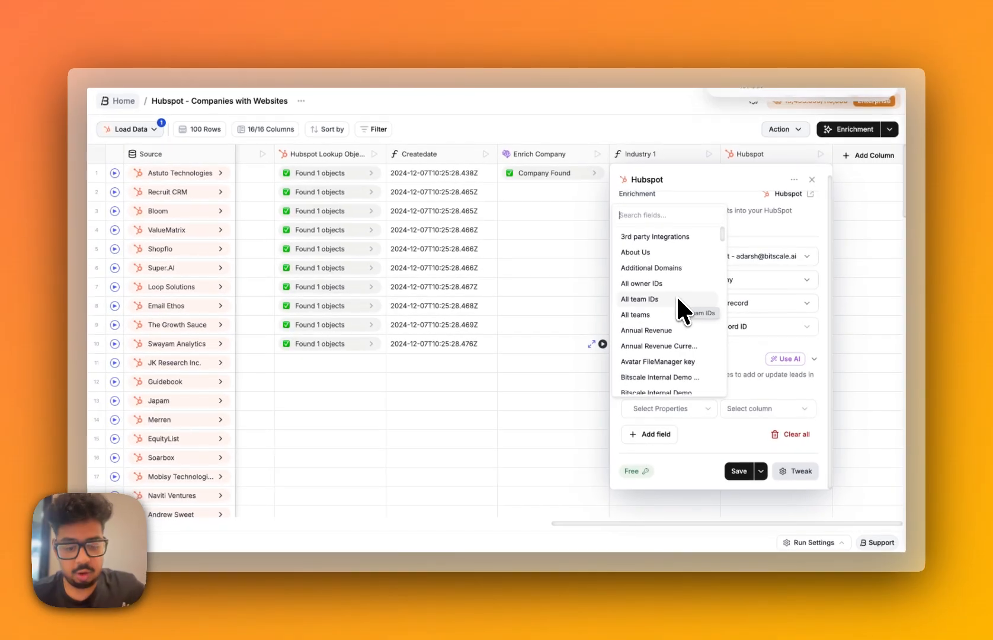
{"action": "type", "text": "indu"}
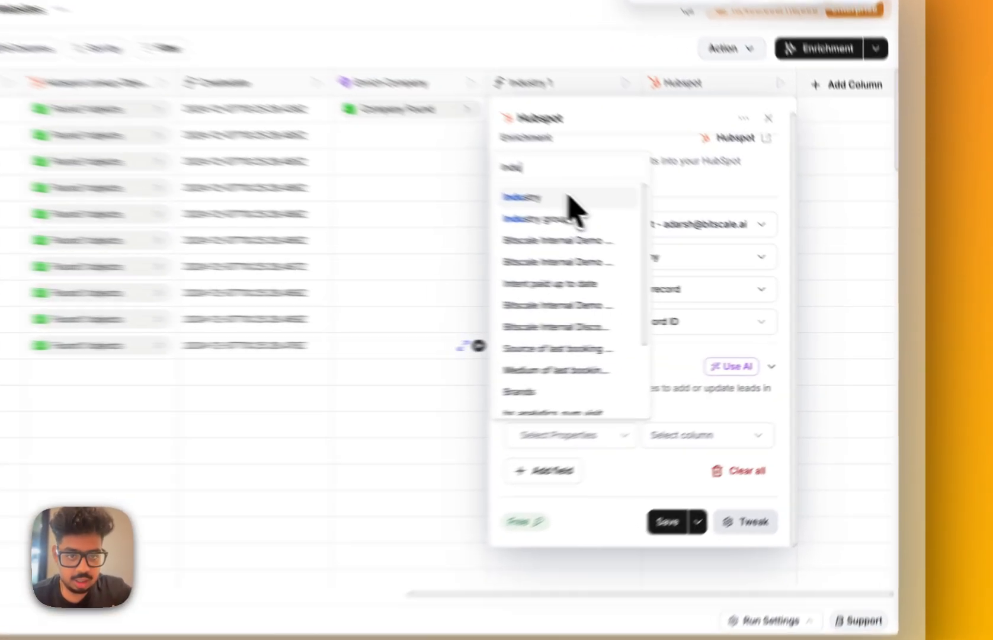
{"action": "left_click", "coordinate": [664, 235]}
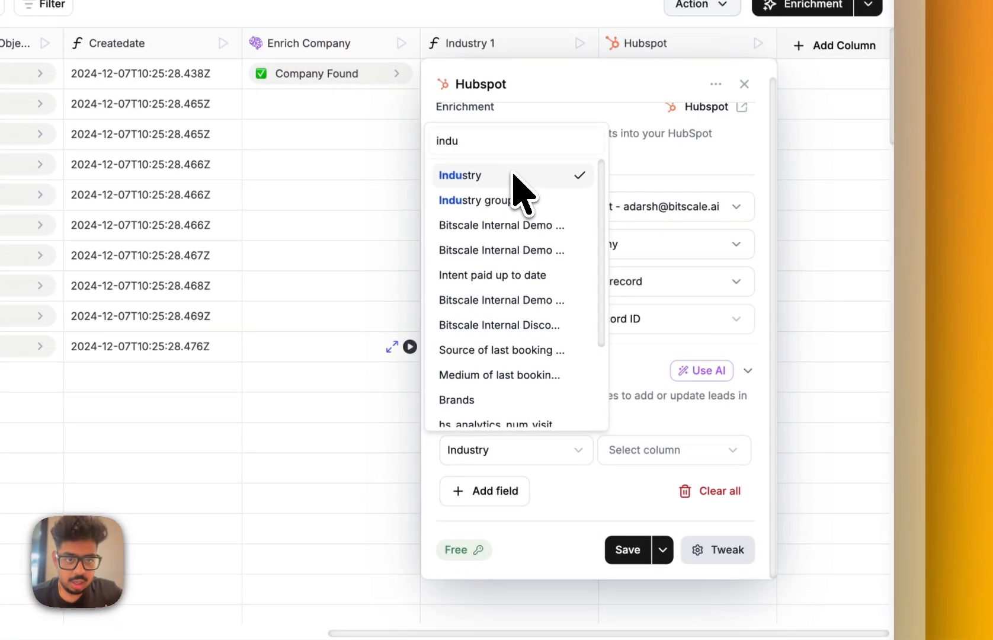
{"action": "left_click", "coordinate": [678, 453]}
{"action": "scroll", "coordinate": [716, 355], "scroll_direction": "down", "scroll_amount": 3}
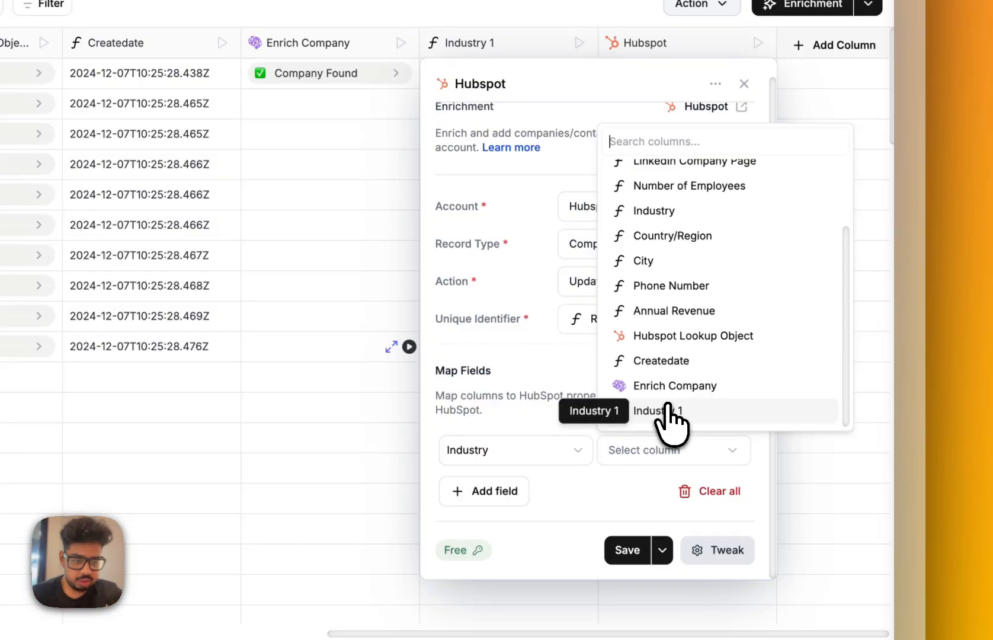
{"action": "left_click", "coordinate": [668, 410]}
{"action": "left_click", "coordinate": [628, 491]}
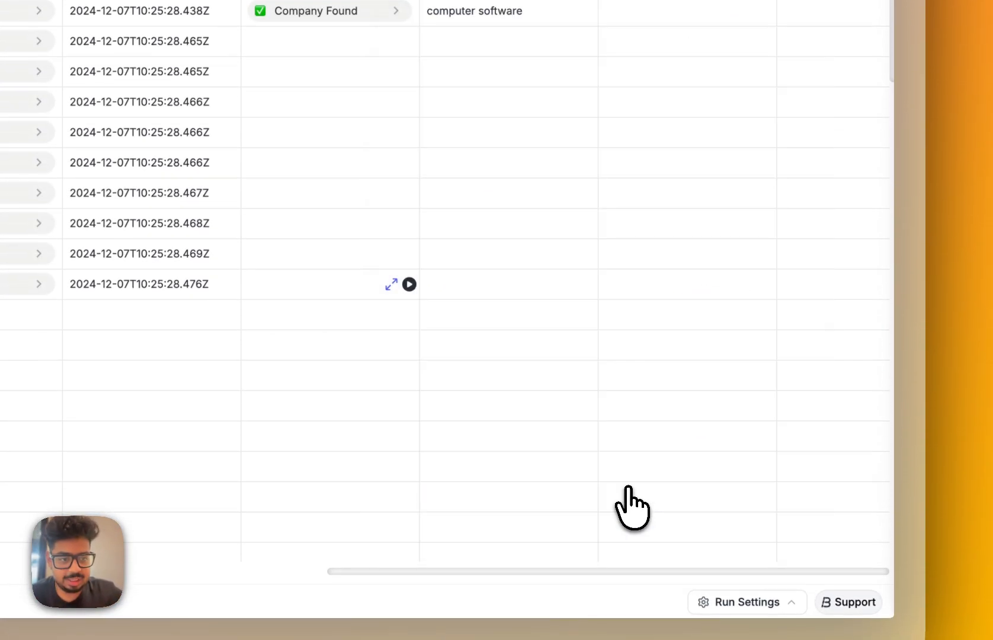
- Run the Hubspot enrichment on the first row and inspect the details of its result
{"action": "left_click", "coordinate": [766, 181]}
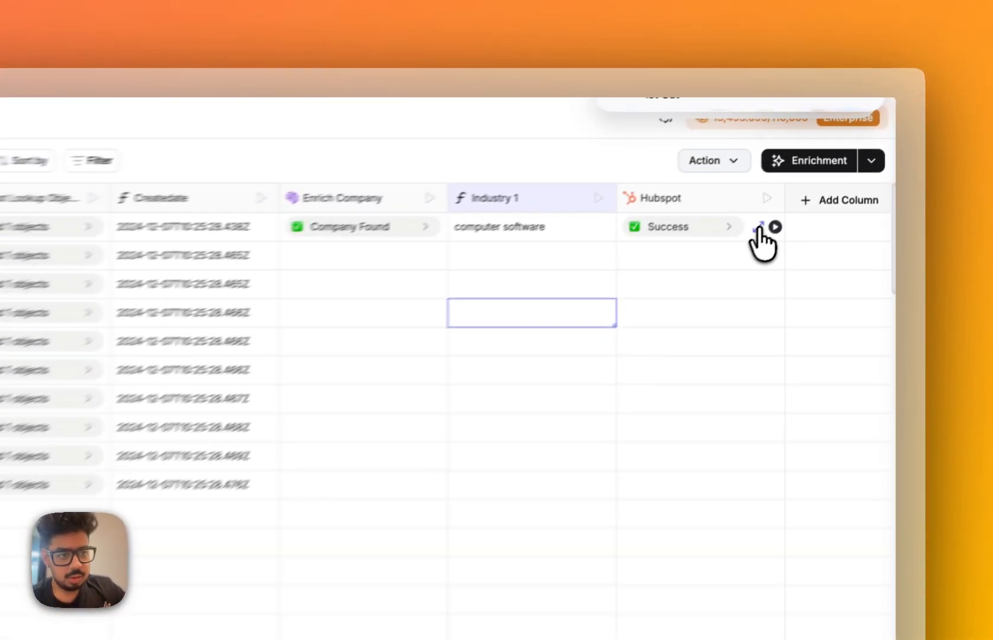
{"action": "left_click", "coordinate": [814, 173]}
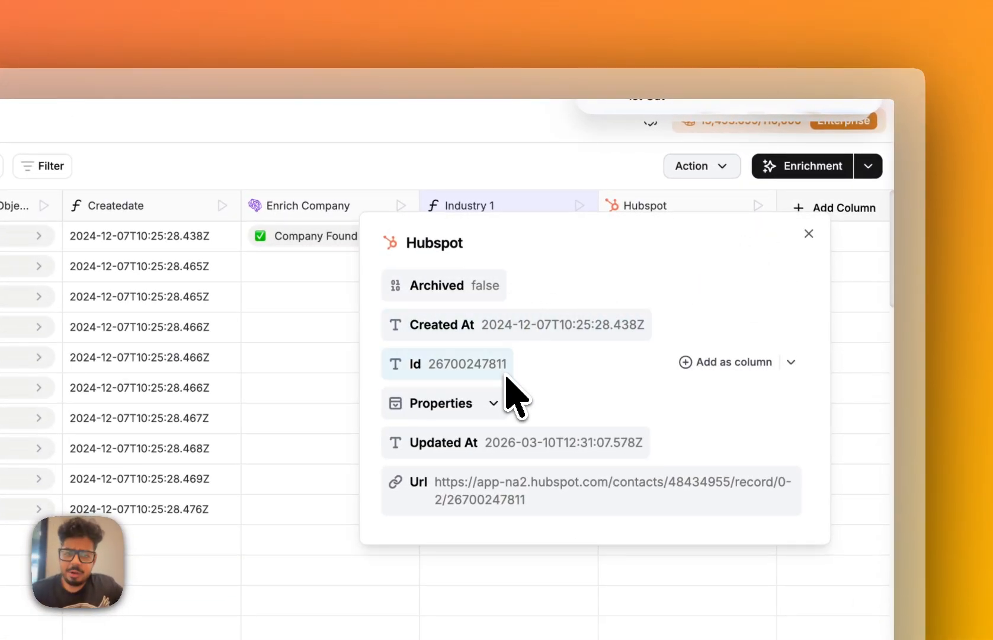
{"action": "left_click", "coordinate": [431, 149]}
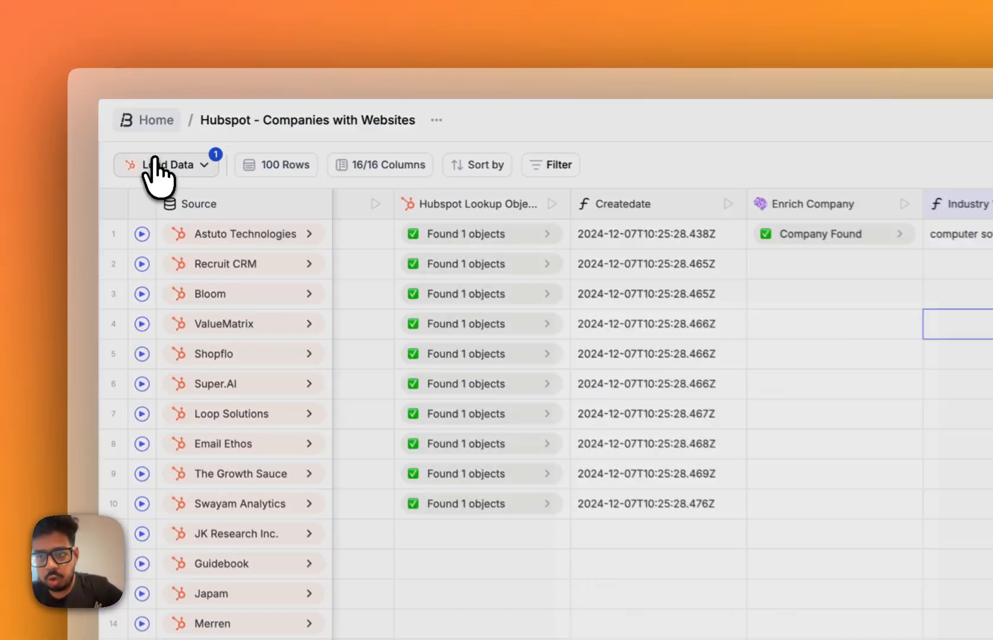
- Check the fetch and auto-fetch options of the Hubspot Company data source, and view the grid's run settings
{"action": "left_click", "coordinate": [124, 129]}
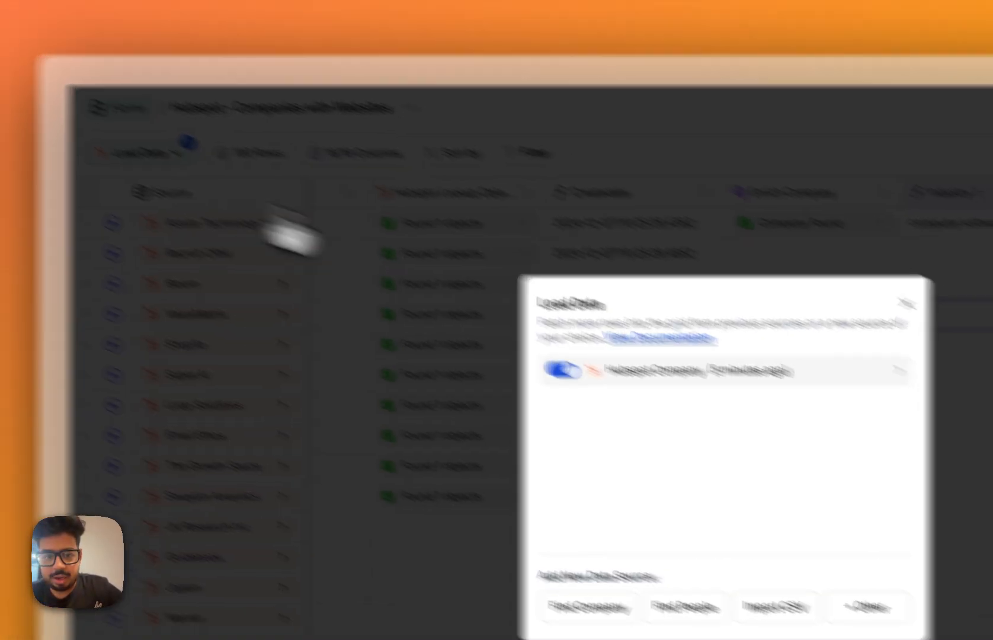
{"action": "left_click", "coordinate": [862, 370]}
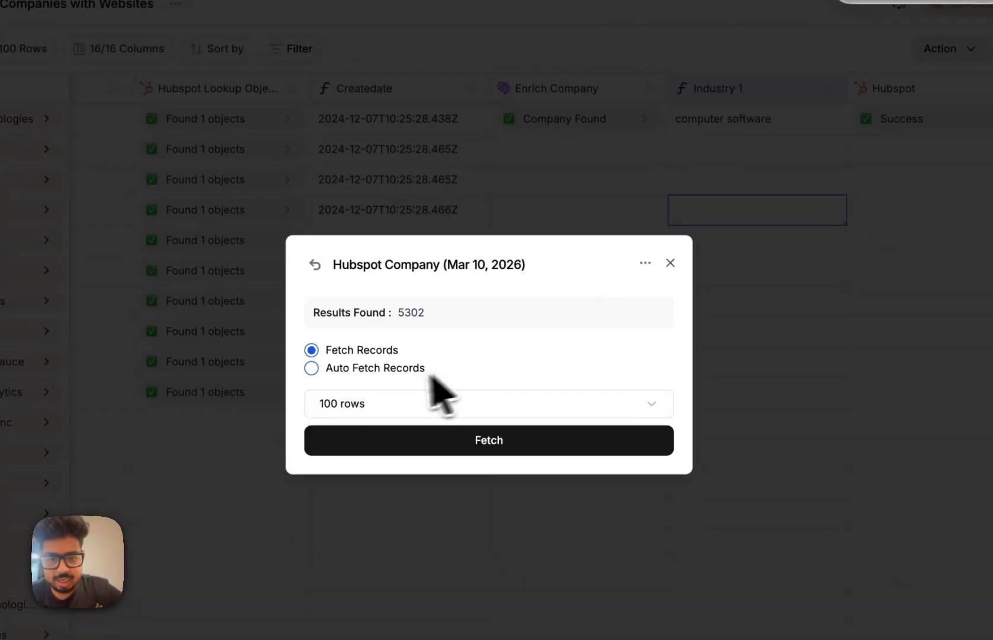
{"action": "left_click", "coordinate": [670, 263]}
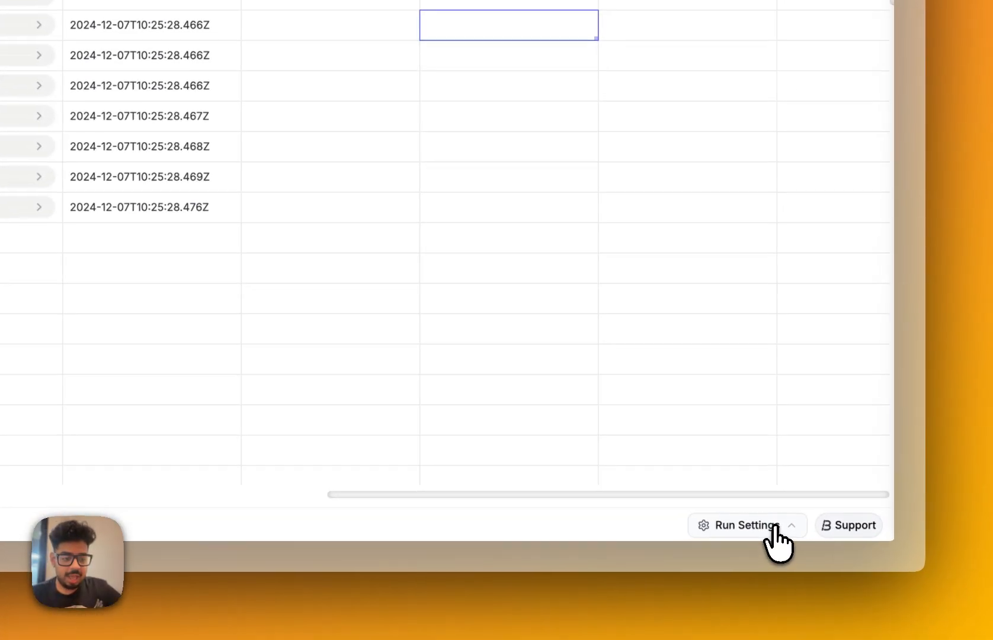
{"action": "left_click", "coordinate": [774, 525]}
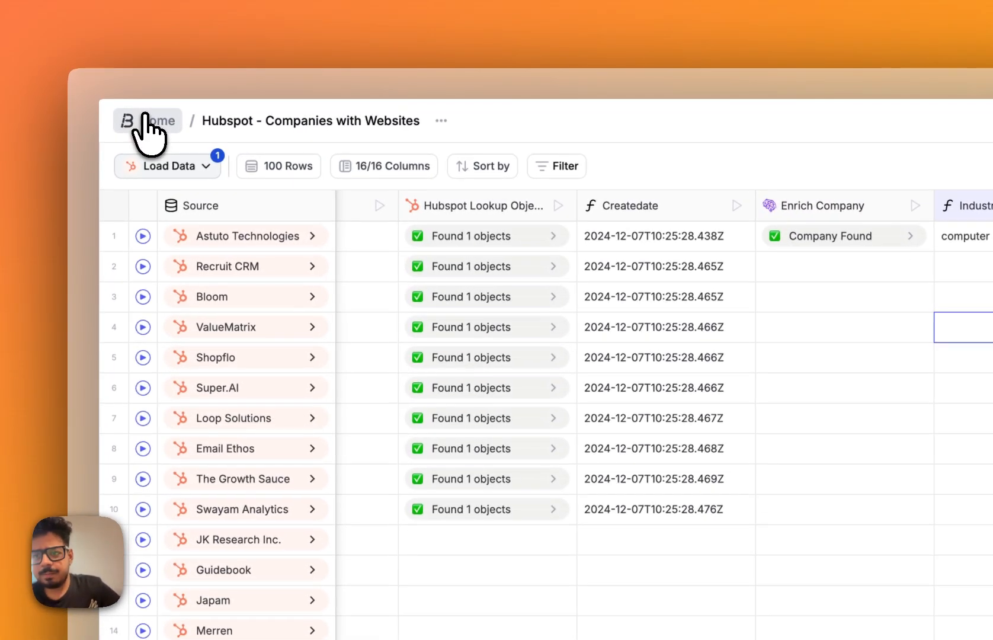
- Return to the home page and start a new grid using Import Contact from HubSpot
{"action": "left_click", "coordinate": [145, 118]}
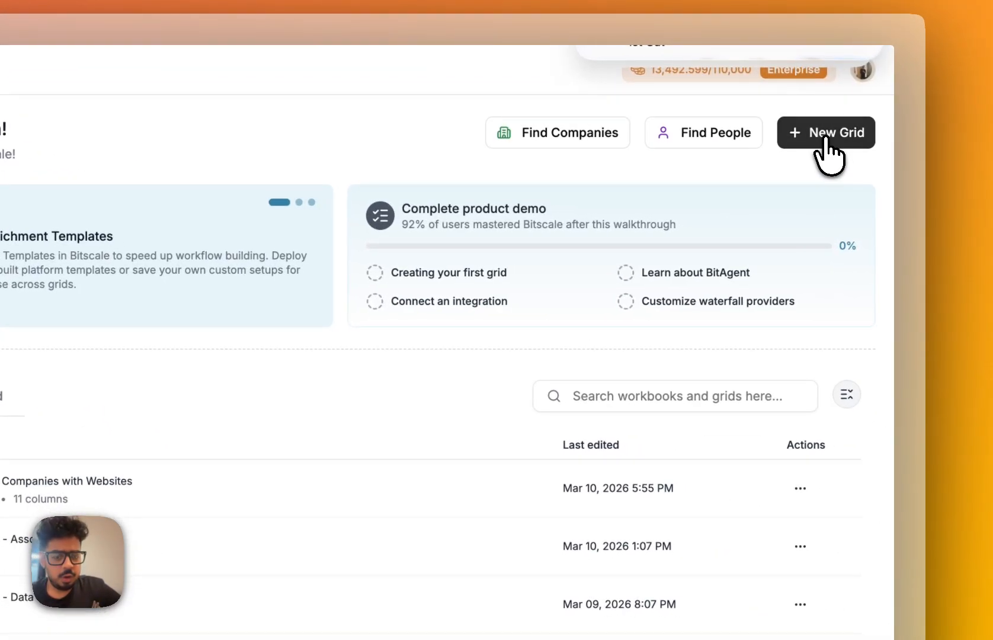
{"action": "left_click", "coordinate": [977, 160]}
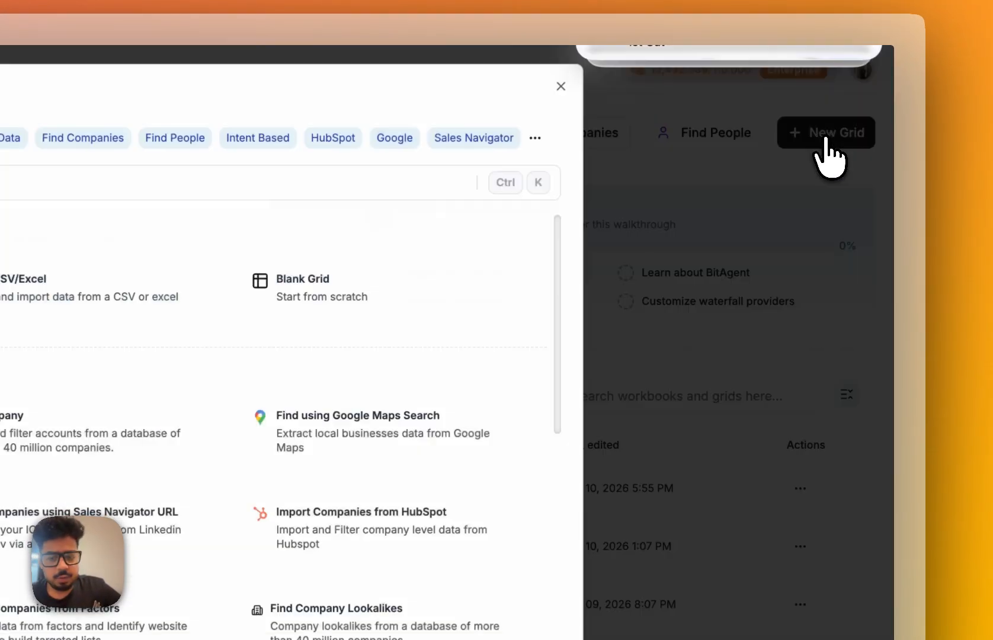
{"action": "scroll", "coordinate": [450, 533], "scroll_direction": "down", "scroll_amount": 5}
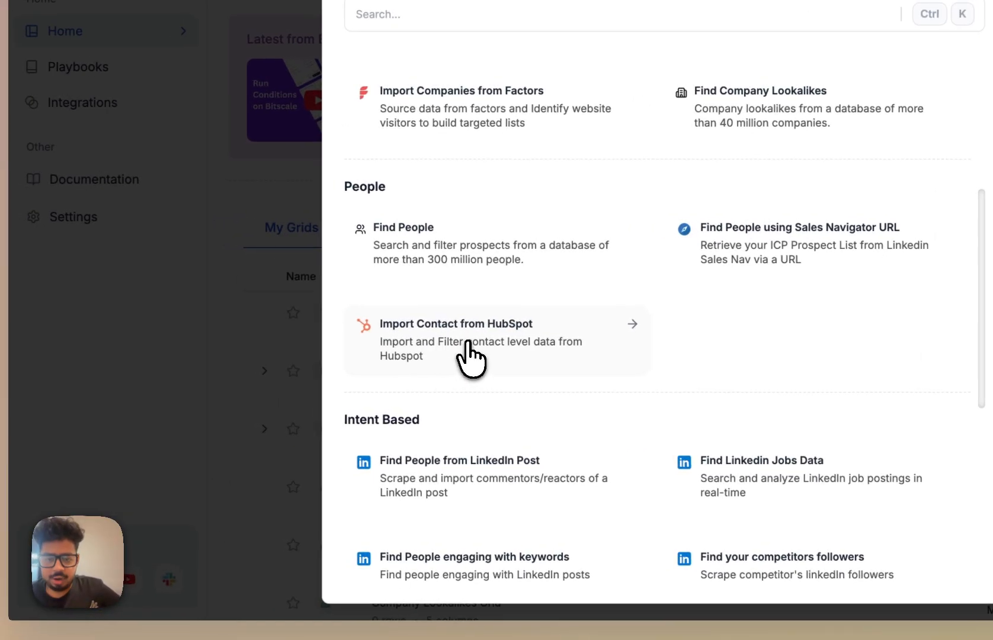
{"action": "left_click", "coordinate": [311, 330]}
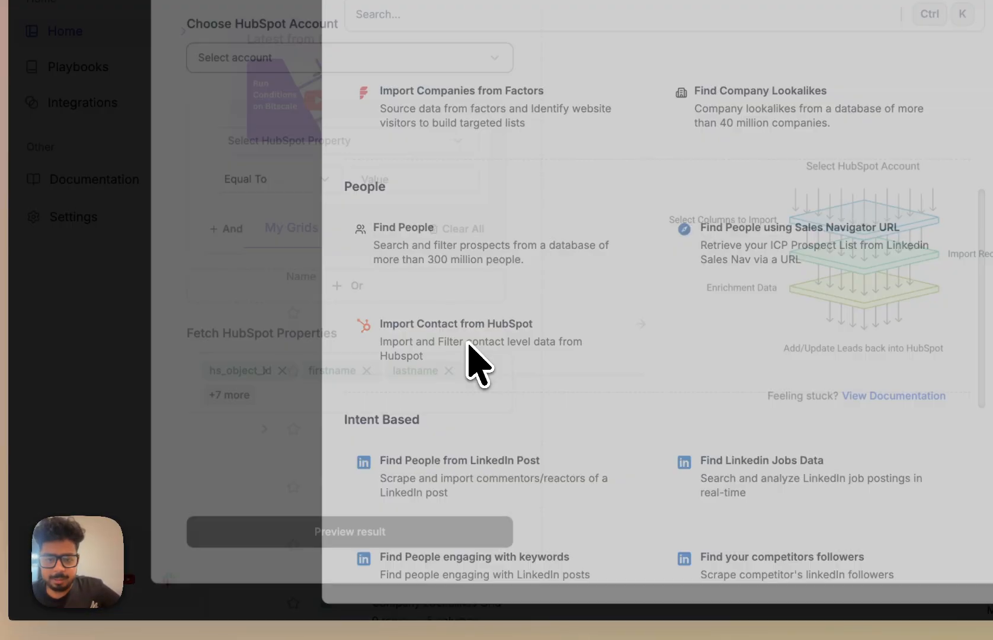